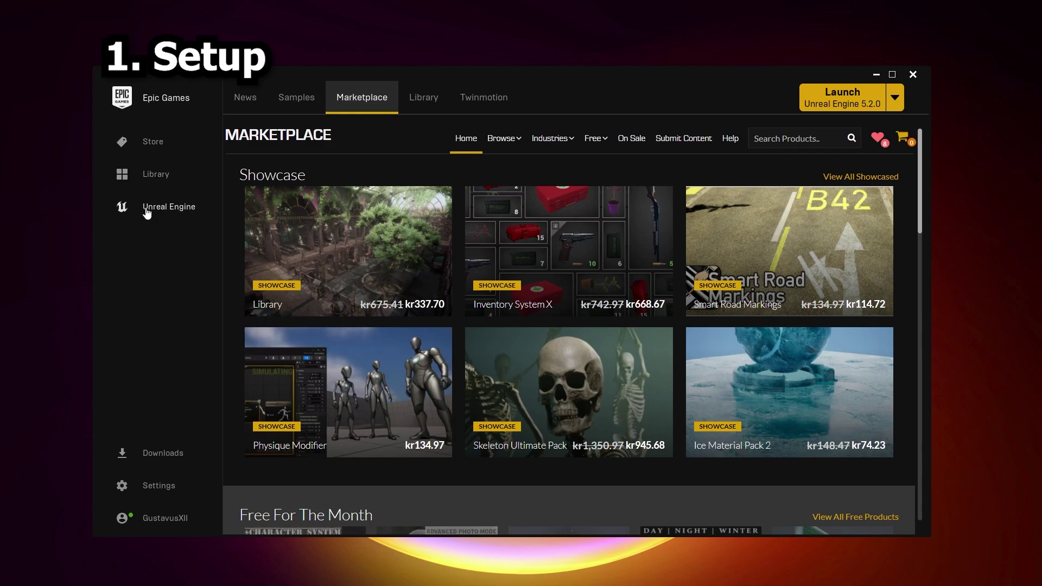
Open the free Art, Fashion, Automotive Galleries and Showcases product from the marketplace's Permanently Free Collection.
mouse_move(599, 147)
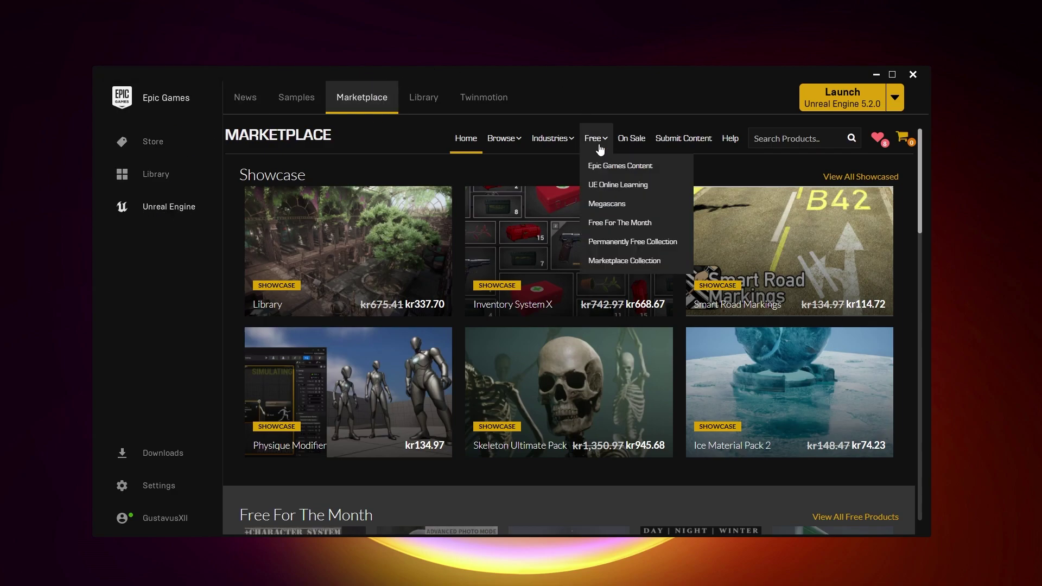
left_click(625, 242)
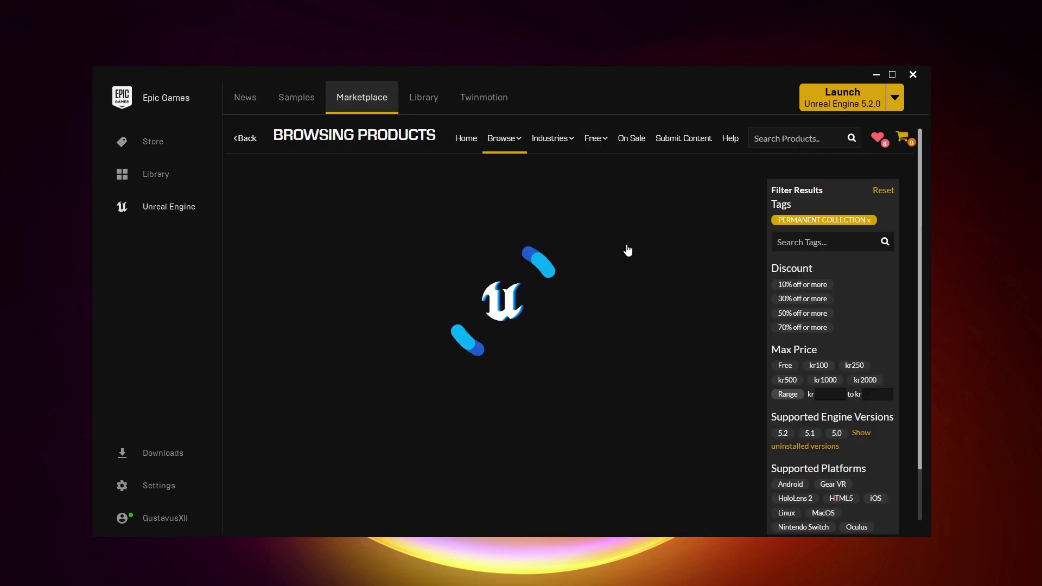
scroll(503, 294, "down", 5)
scroll(506, 297, "down", 2)
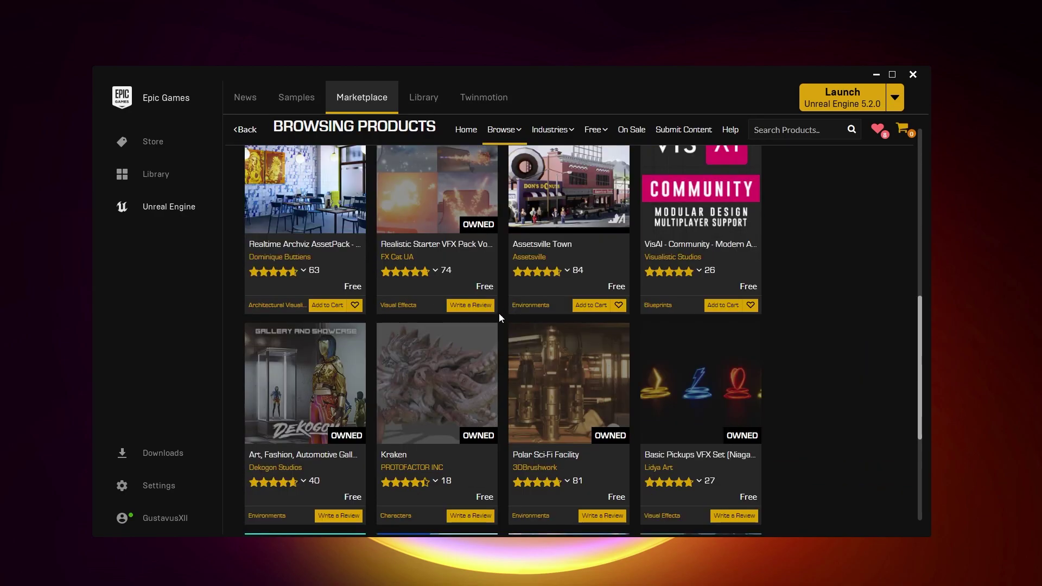
left_click(324, 390)
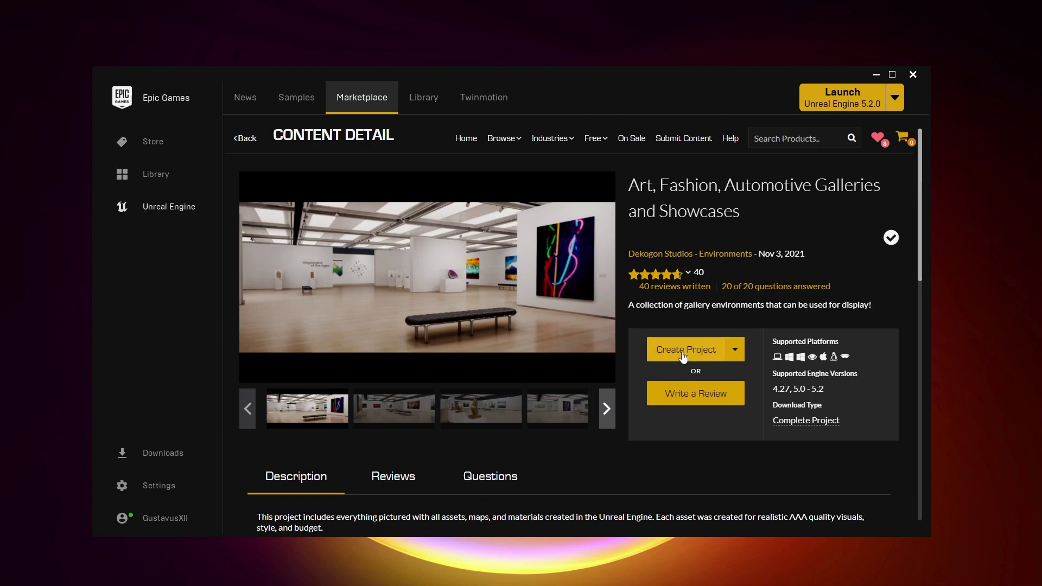
Create a project named ArtGallery for engine version 5.2 from this product and open it from the library.
left_click(683, 350)
type("ArtGallery")
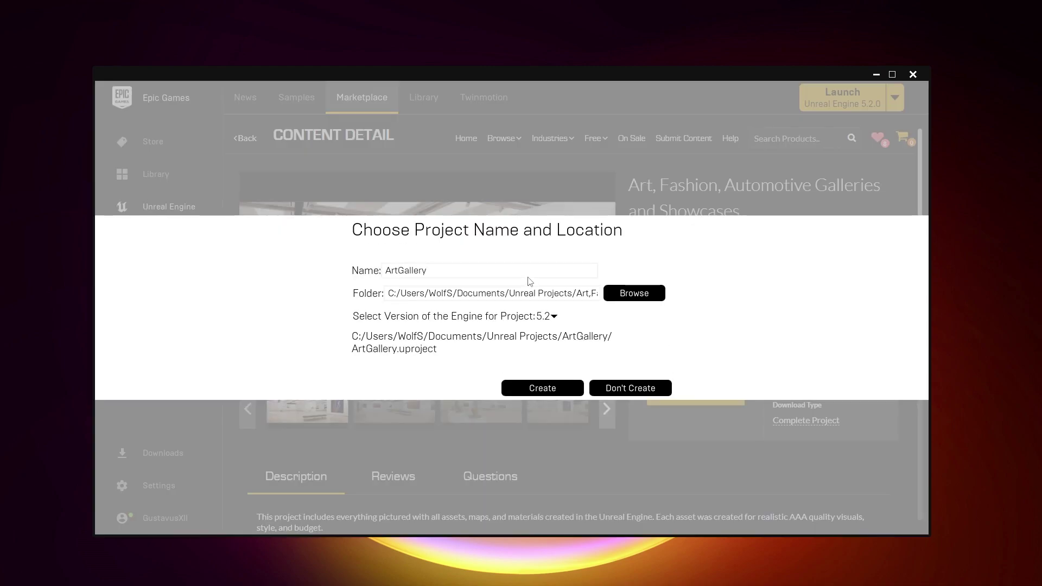
left_click(542, 388)
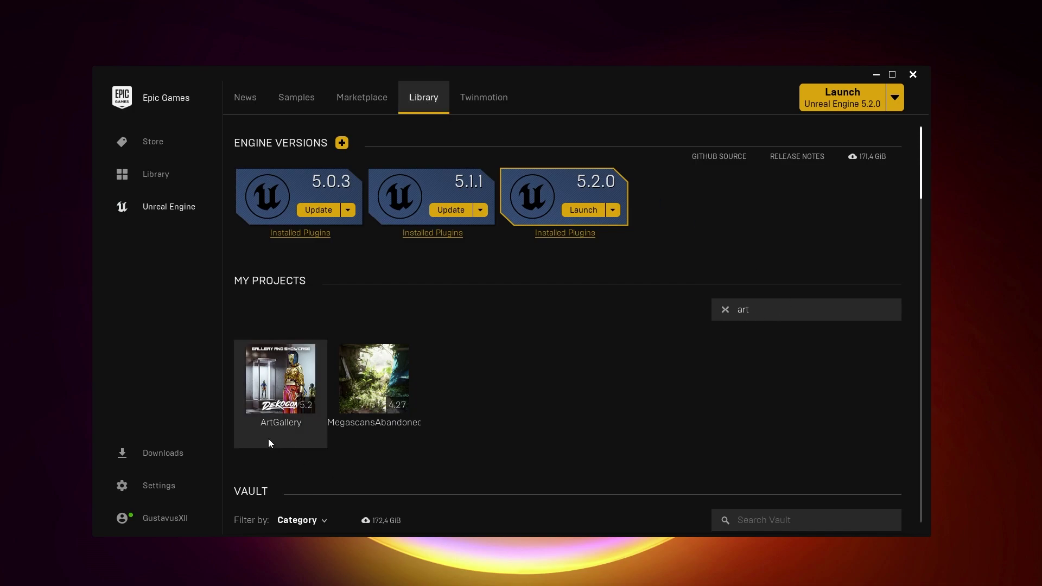
mouse_move(280, 385)
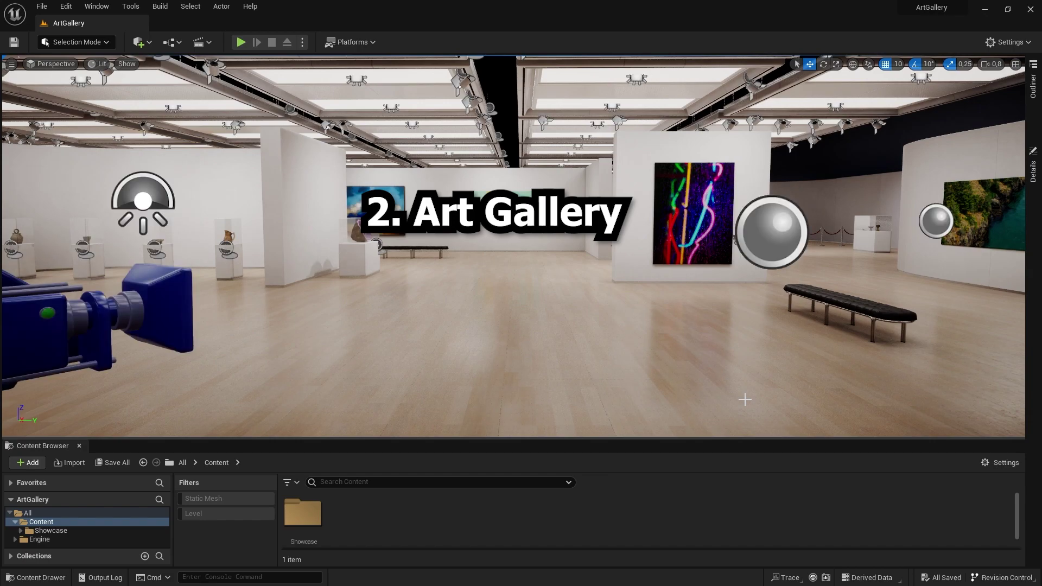
Hide the editor icons and play-test the gallery by running around with the third-person character.
key("g")
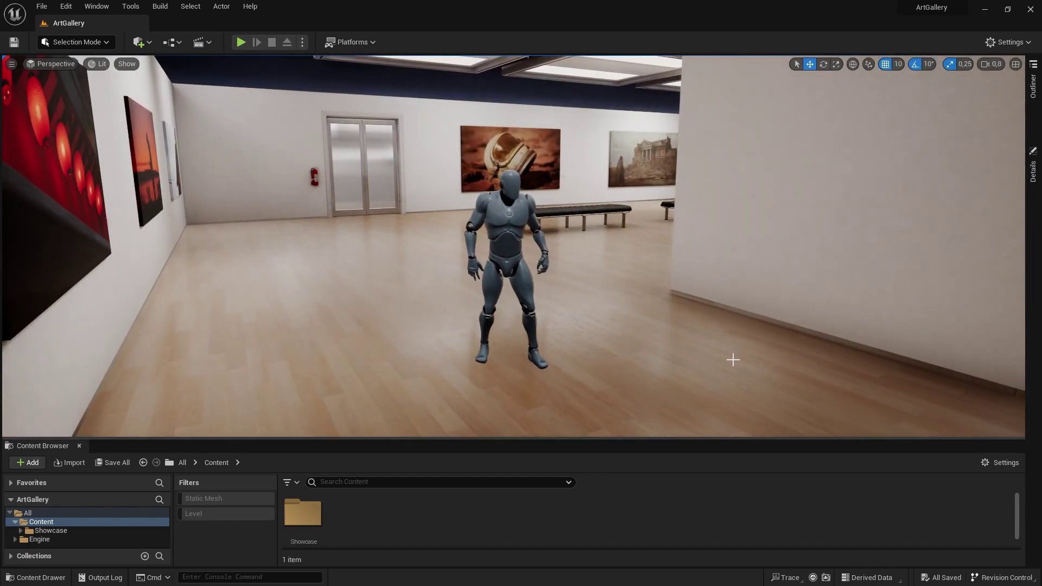
left_click(521, 255)
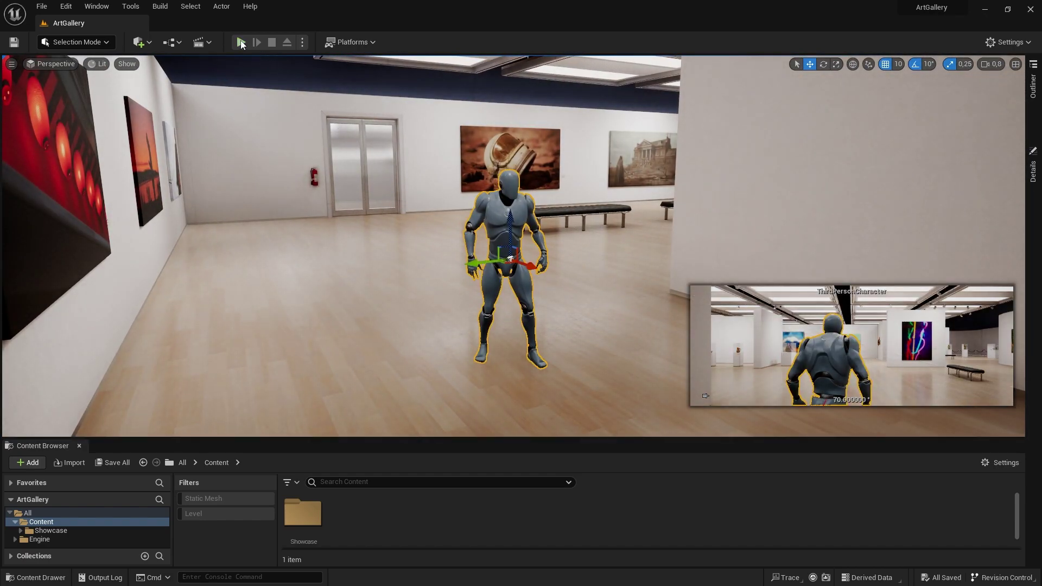
left_click(241, 43)
key("w")
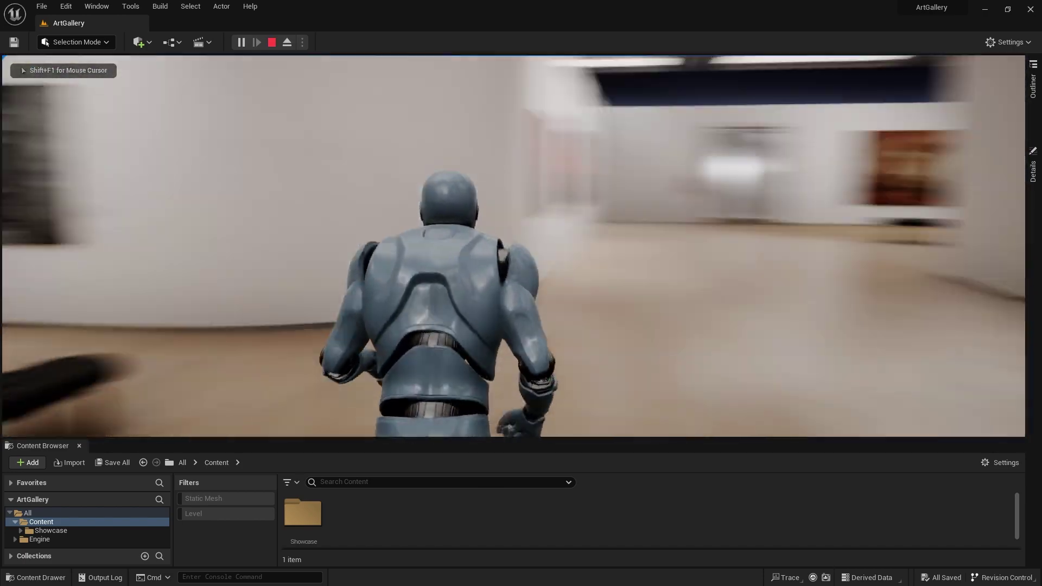
key("Escape")
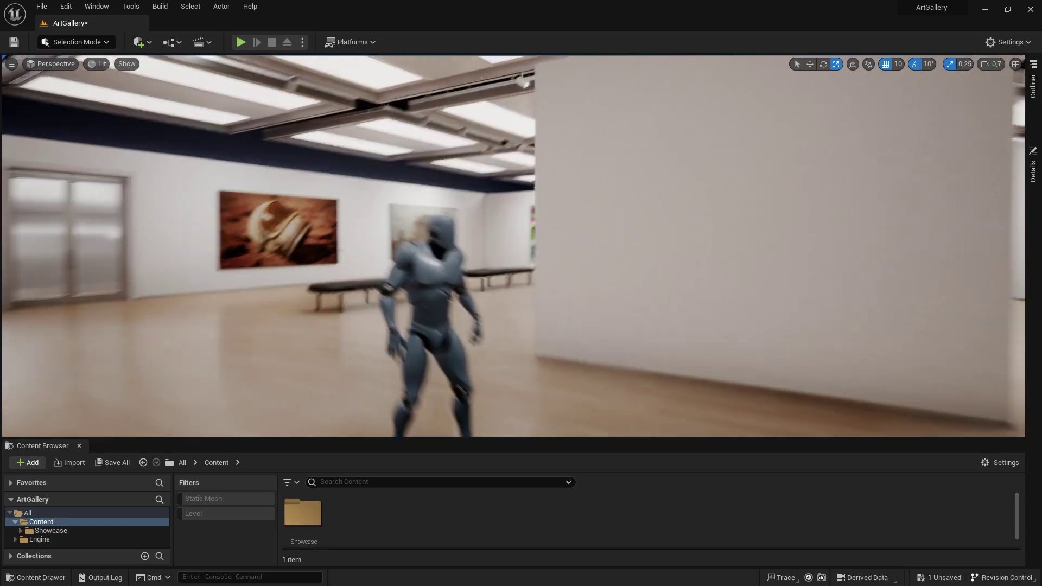
Turn off grid, rotation and scale snapping, and add a cube in front of the middle black-and-white picture.
key("w")
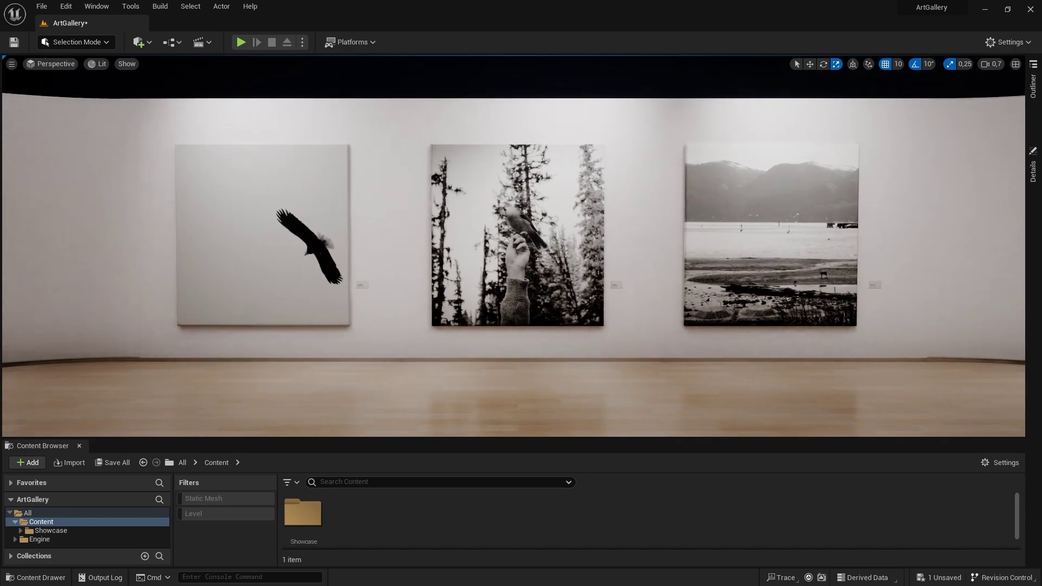
left_click(885, 63)
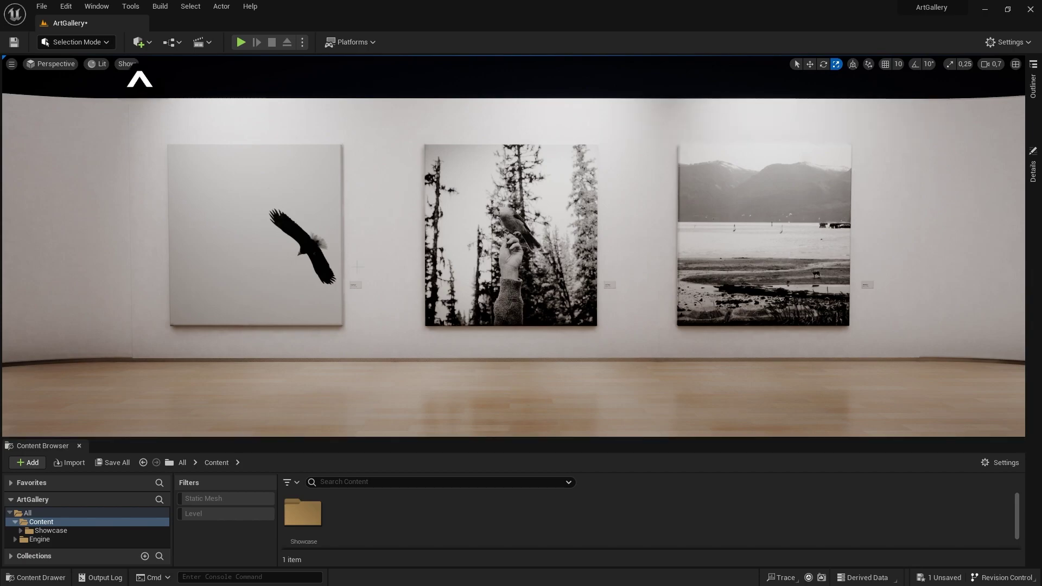
left_click(144, 44)
mouse_move(182, 170)
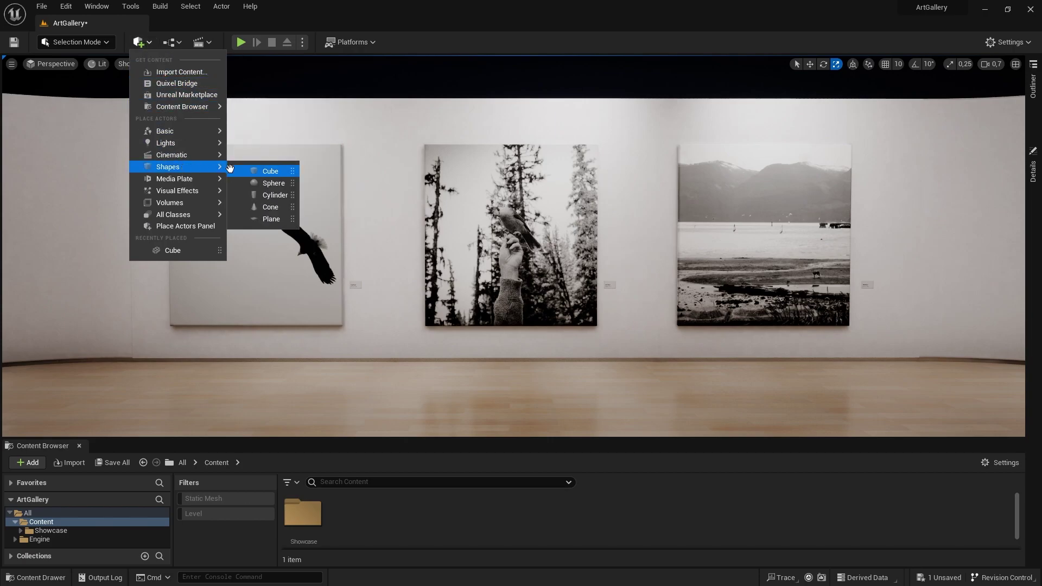
left_click(265, 171)
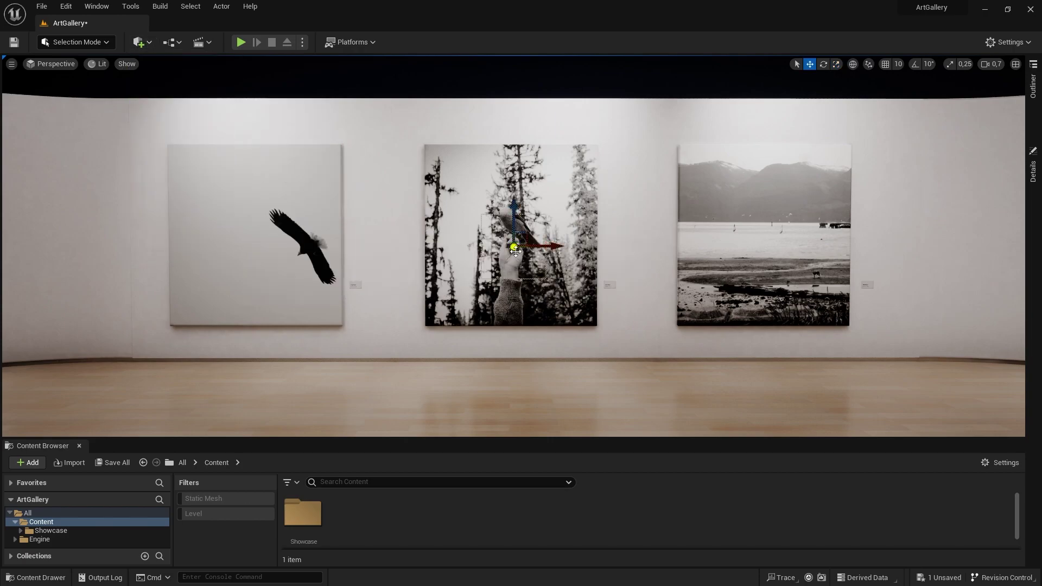
left_click_drag(515, 251, 518, 250)
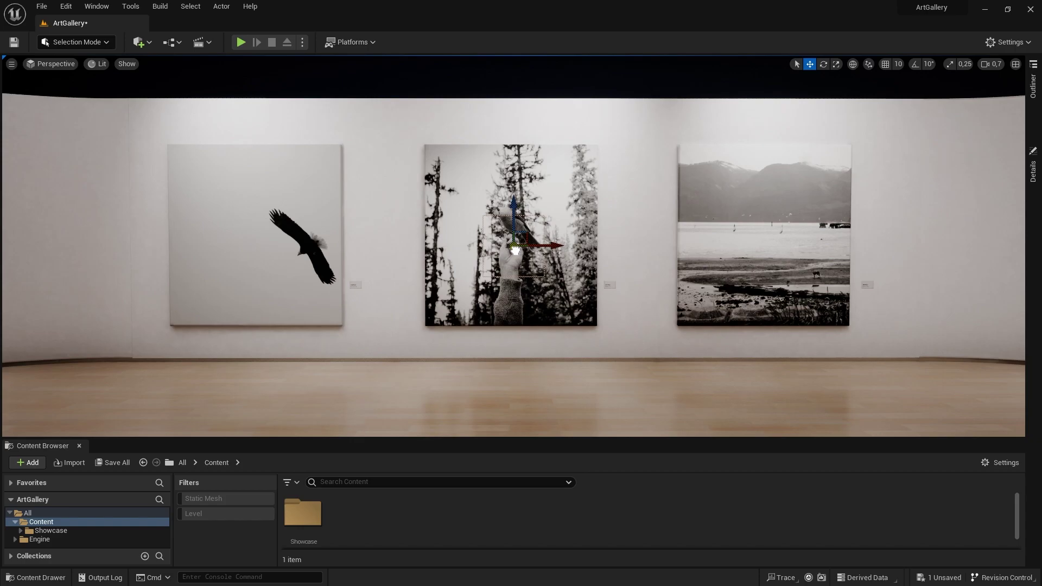
Scale the cube in height and width to cover the middle picture and push it towards the wall.
key("s")
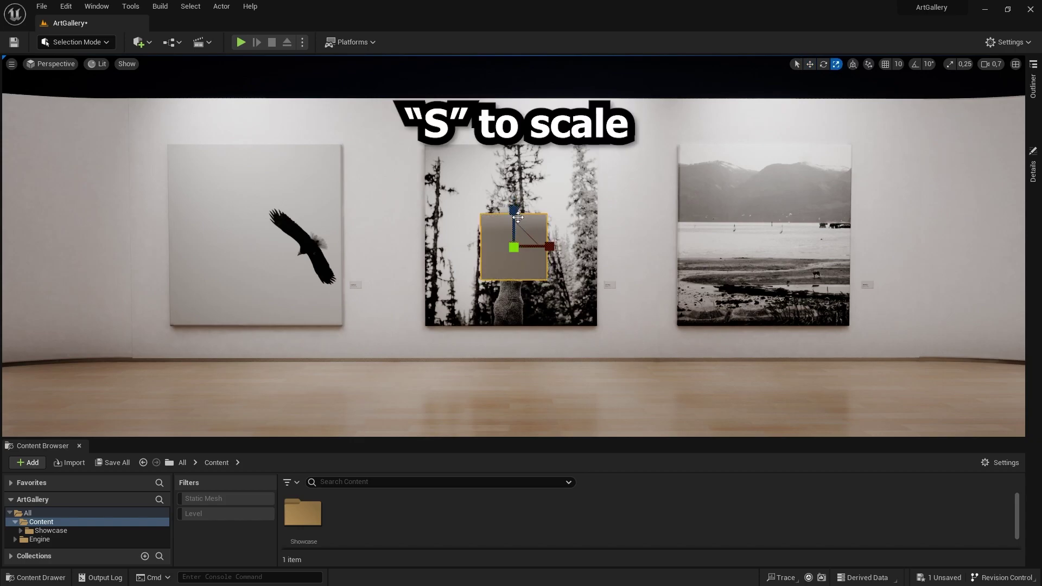
left_click_drag(513, 210, 513, 152)
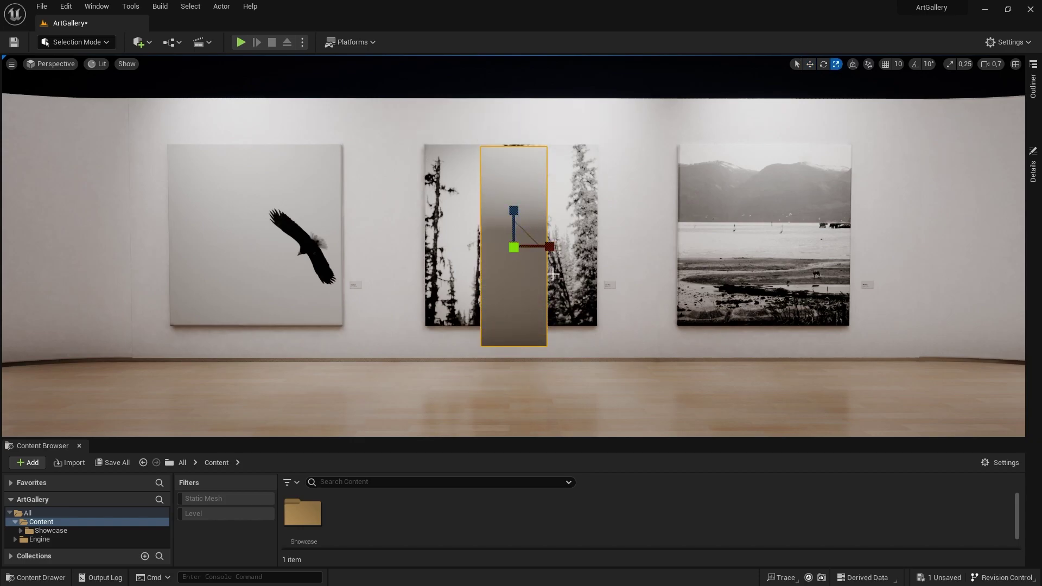
left_click_drag(549, 251, 602, 251)
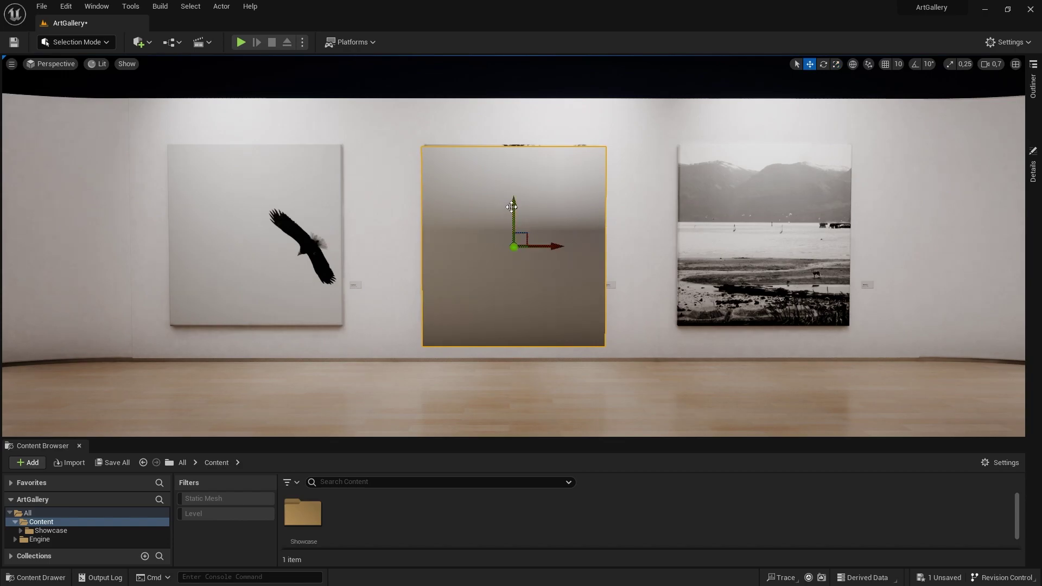
left_click_drag(511, 206, 513, 195)
Duplicate the scaled cube sideways so that copies cover the left and right pictures on the wall.
key("w")
mouse_move(514, 195)
right_mouse_down()
mouse_move(461, 198)
mouse_move(581, 192)
mouse_move(542, 162)
mouse_move(510, 198)
mouse_move(595, 218)
right_mouse_up()
key("a")
key("d")
key("s")
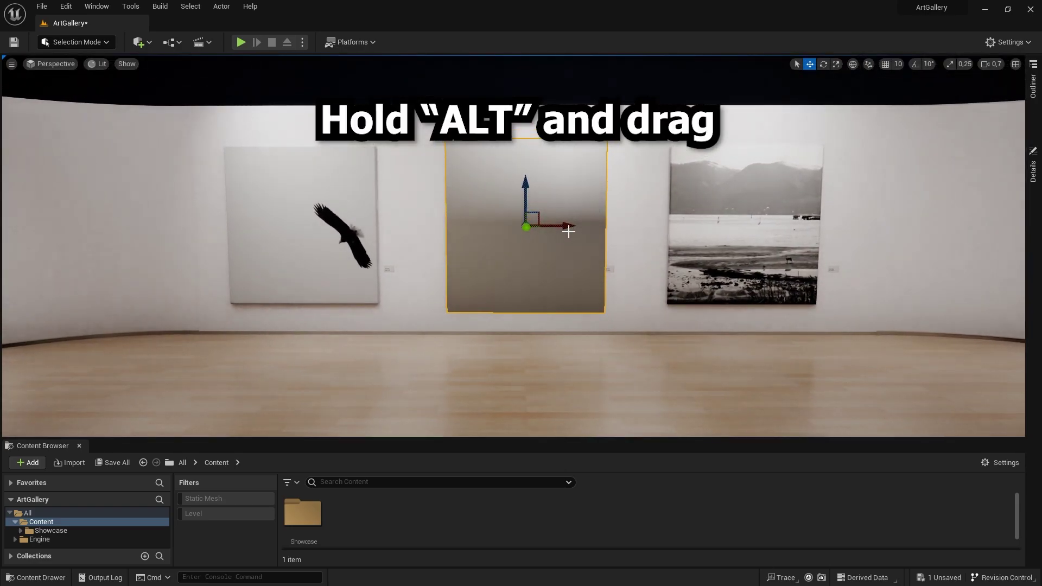
mouse_move(568, 226)
left_mouse_down("alt")
mouse_move(786, 223)
mouse_move(432, 230)
mouse_move(348, 249)
mouse_move(356, 248)
left_mouse_up("alt")
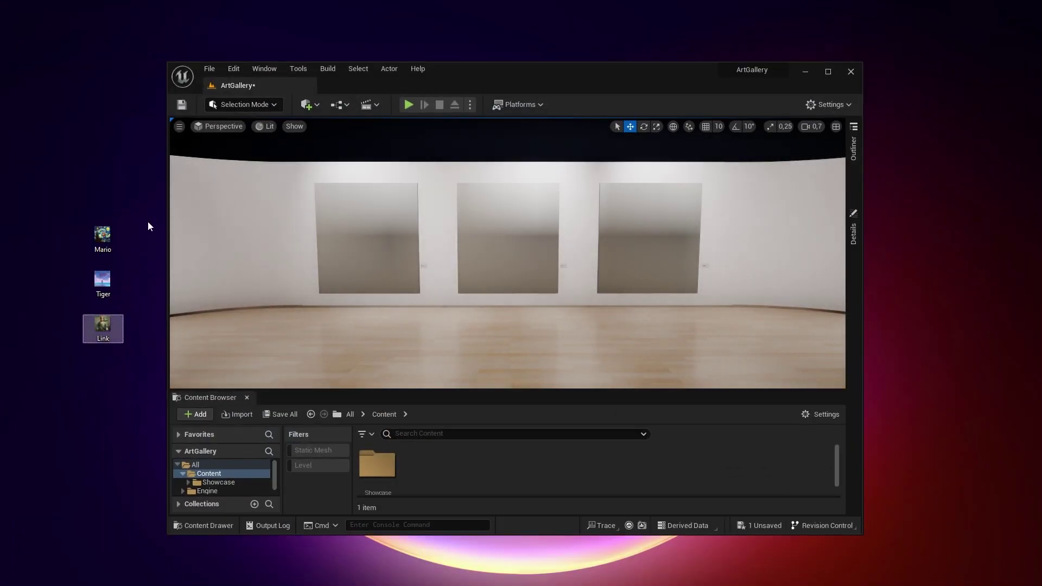
Import the Mario, Tiger and Link images into the Content folder and revert Tiger's import as a normal map.
left_click_drag(148, 213, 80, 348)
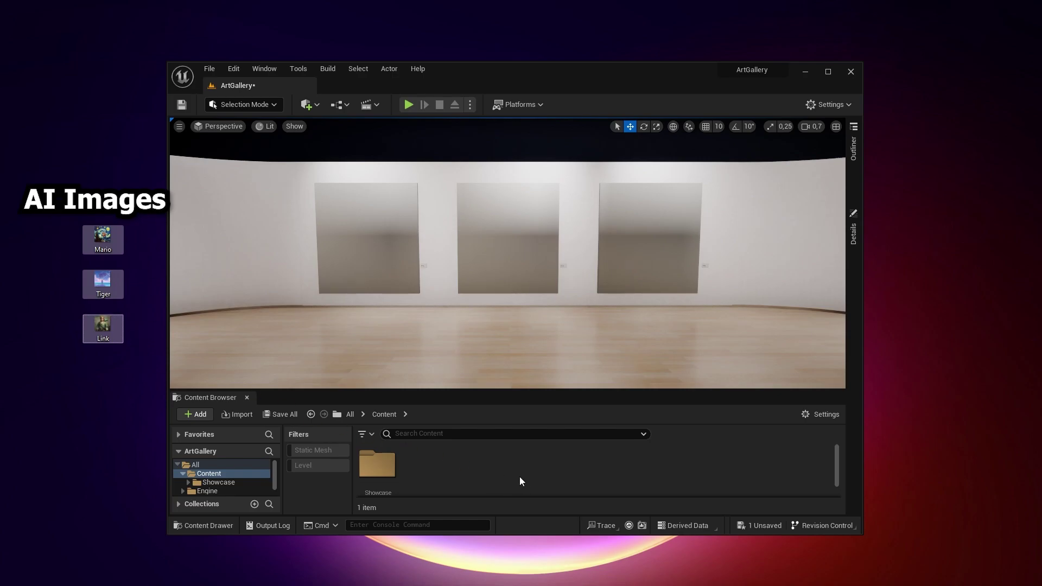
left_click_drag(523, 478, 523, 477)
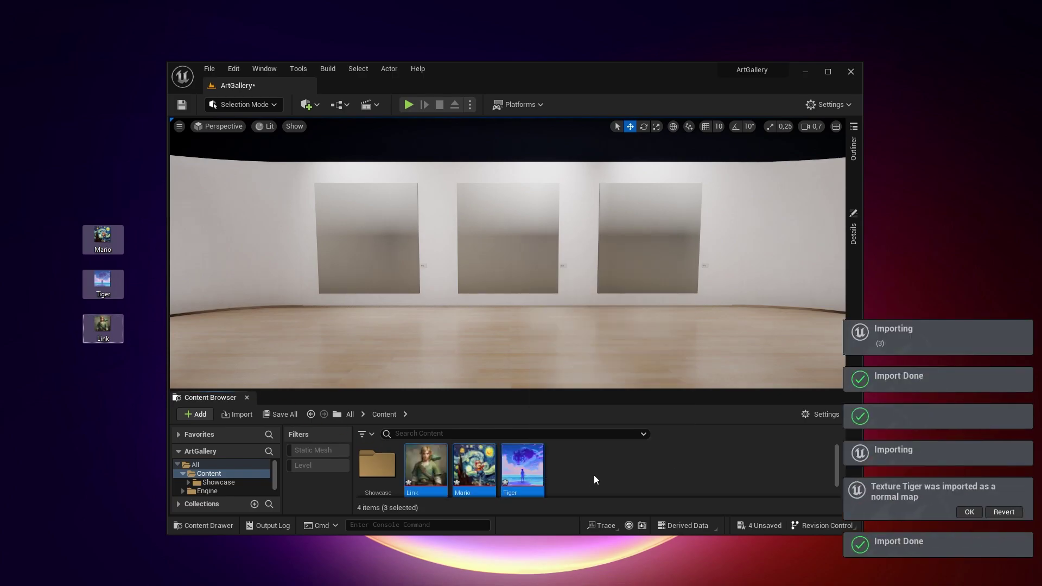
left_click(829, 76)
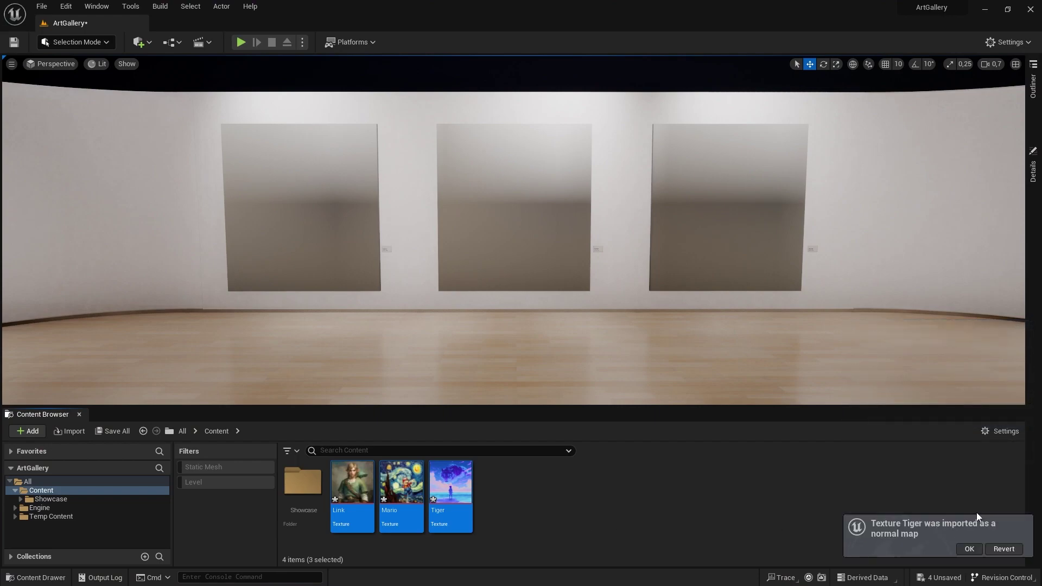
left_click(995, 552)
left_click(583, 535)
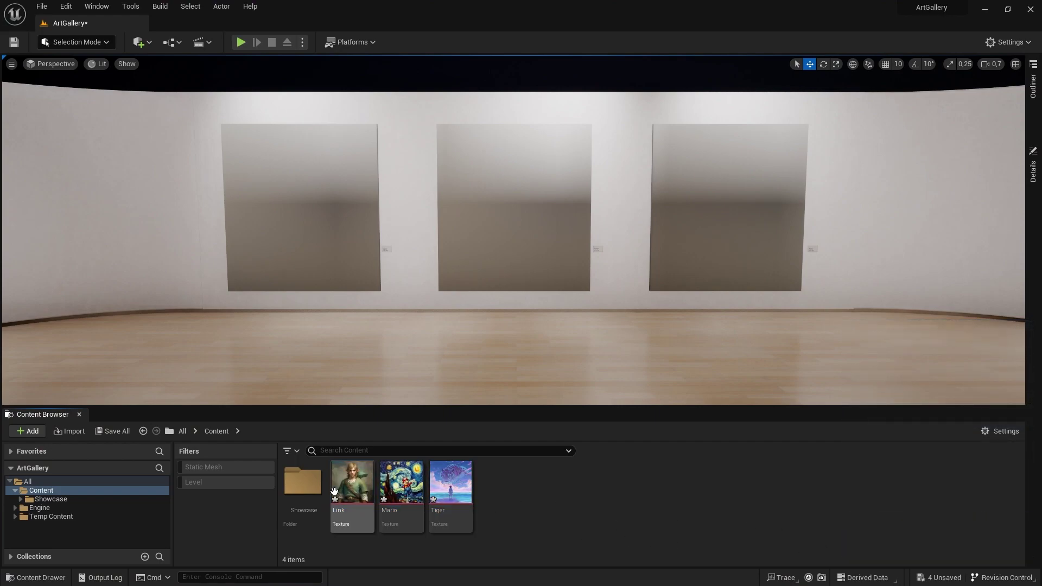
Apply the Link texture to the left cube, Mario to the middle cube and Tiger to the right cube.
mouse_move(355, 491)
left_click_drag(355, 491, 344, 275)
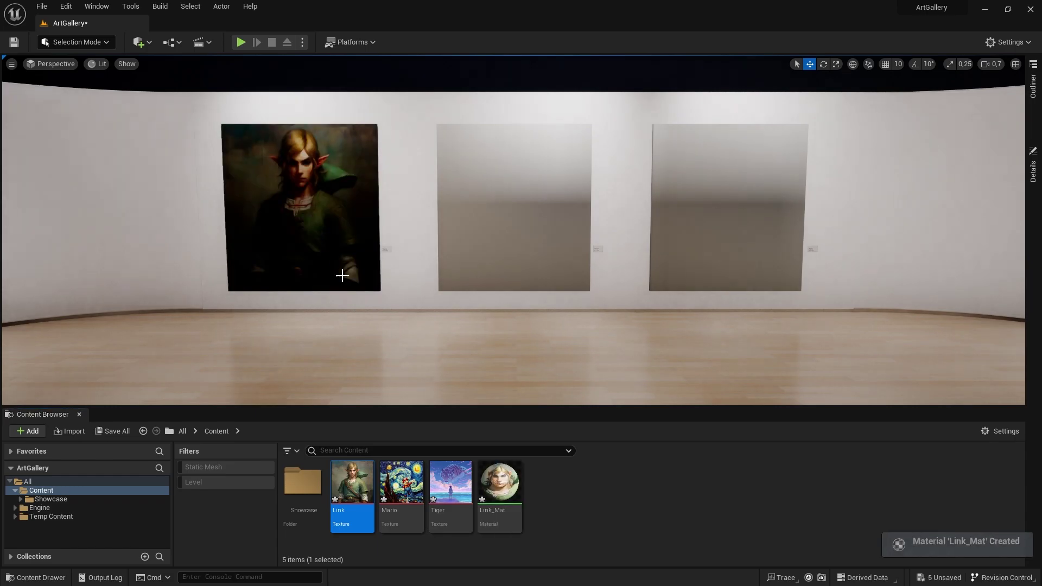
left_click_drag(402, 483, 486, 220)
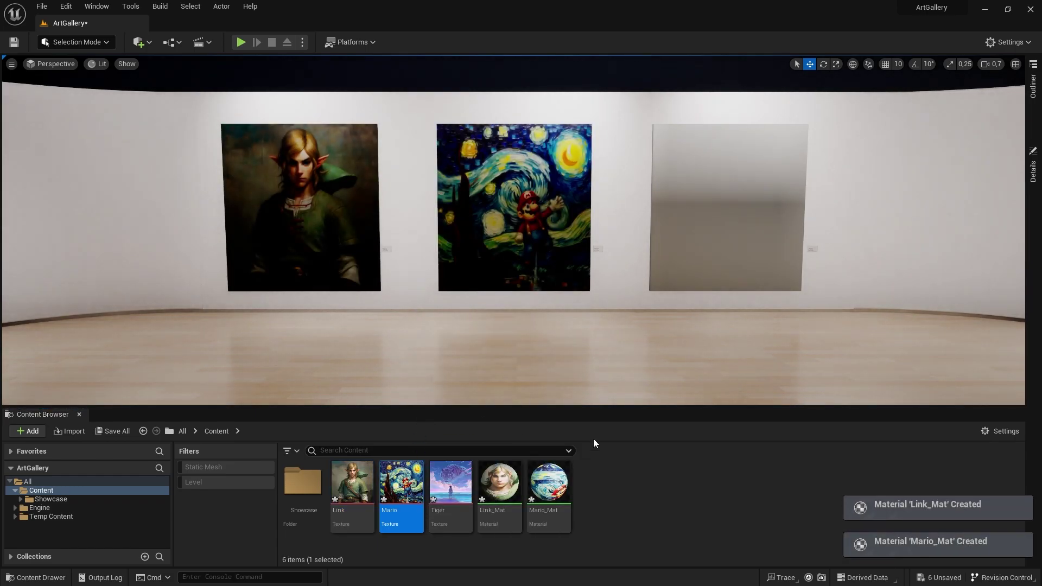
left_click_drag(451, 496, 725, 202)
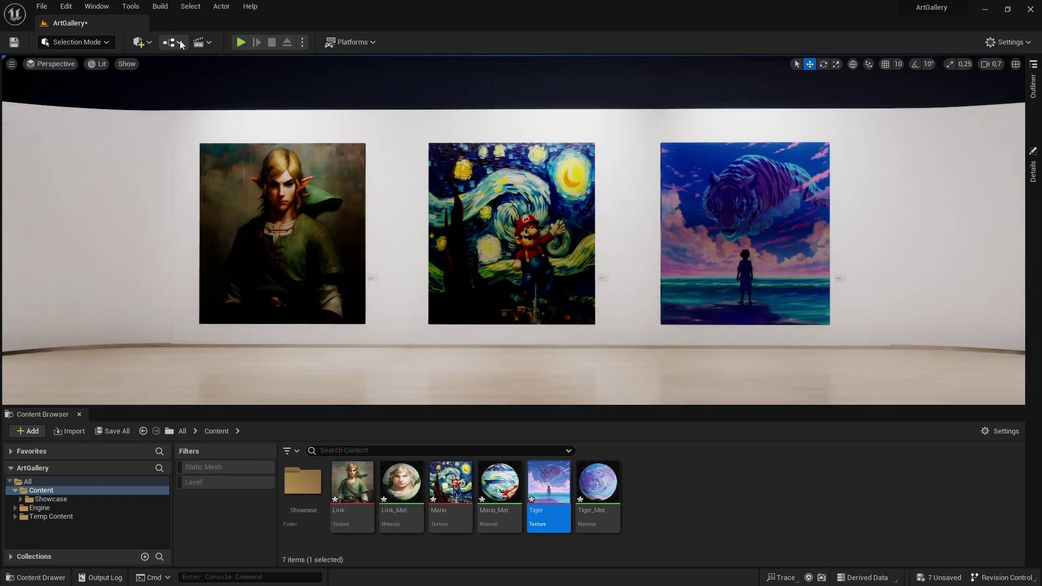
Add a spot light in front of the Mario painting, show the editor icons and pull the light away from the wall.
left_click(142, 46)
mouse_move(187, 142)
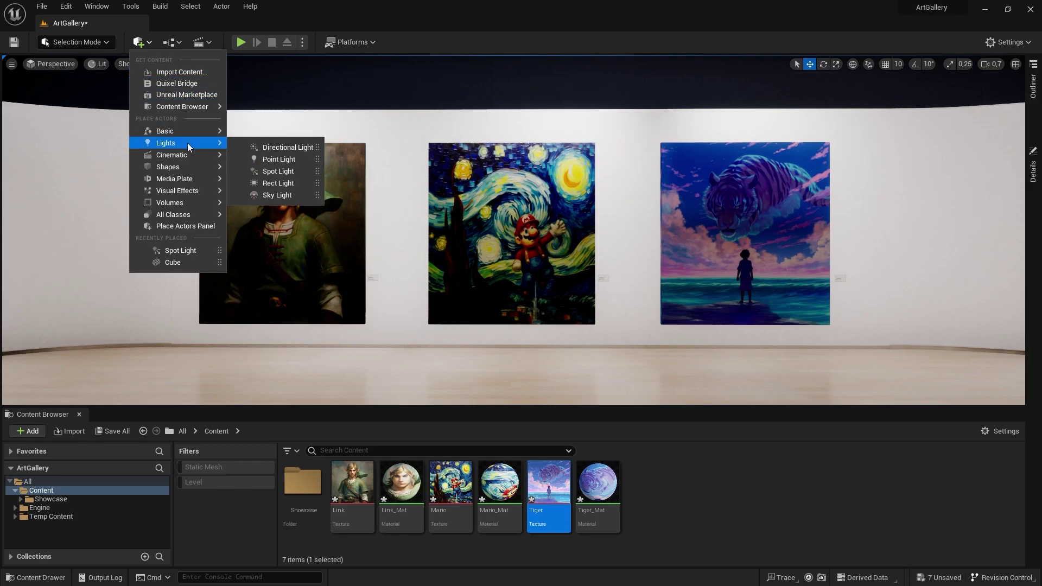
left_click(296, 173)
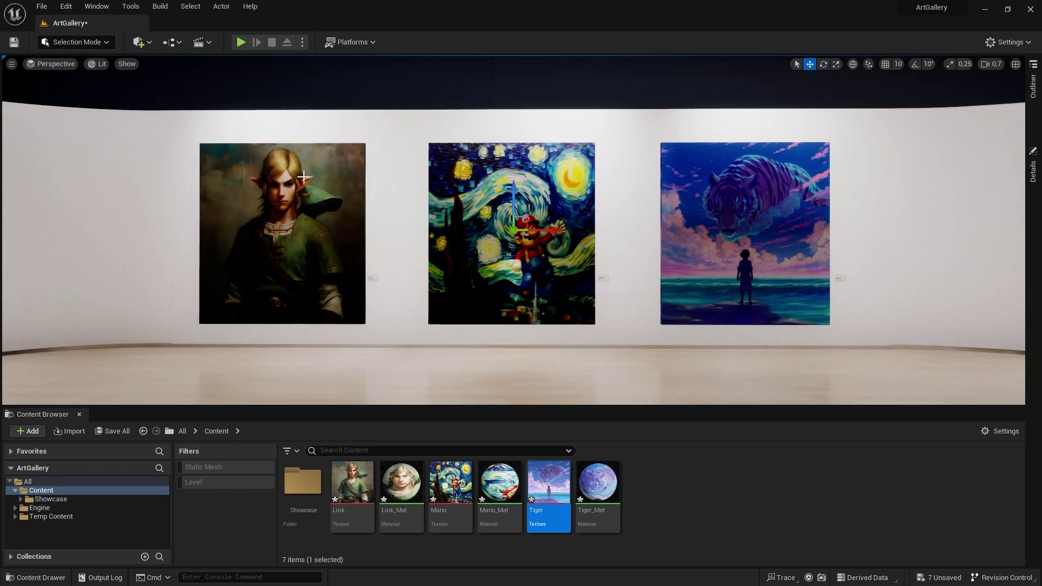
key("g")
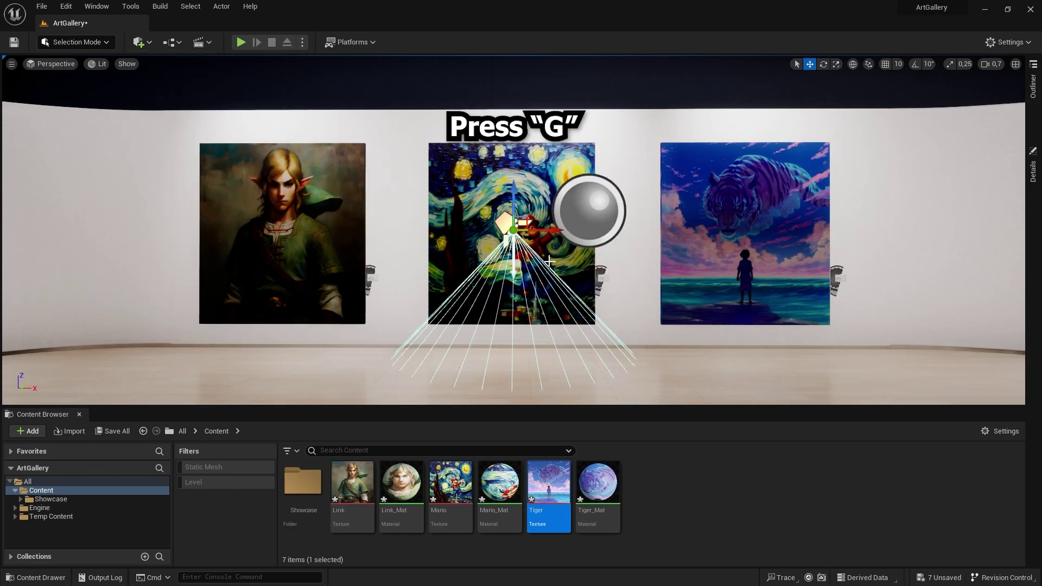
mouse_move(513, 232)
left_mouse_down()
mouse_move(513, 214)
mouse_move(514, 253)
left_mouse_up()
Rotate the spot light about 90° so that it points straight at the wall with the paintings.
key("e")
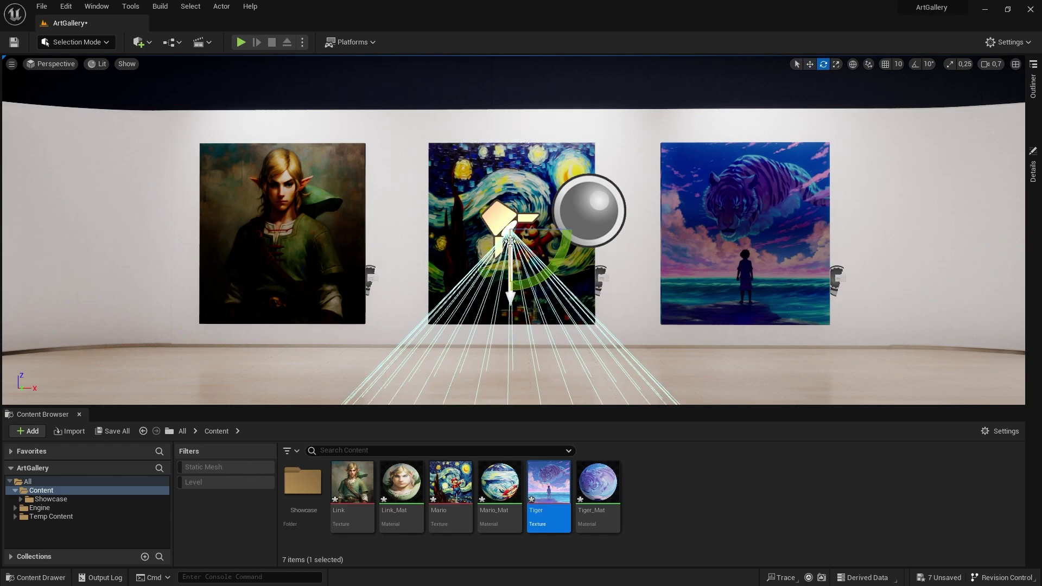
right_click_drag(510, 240, 407, 239)
left_click_drag(386, 239, 418, 295)
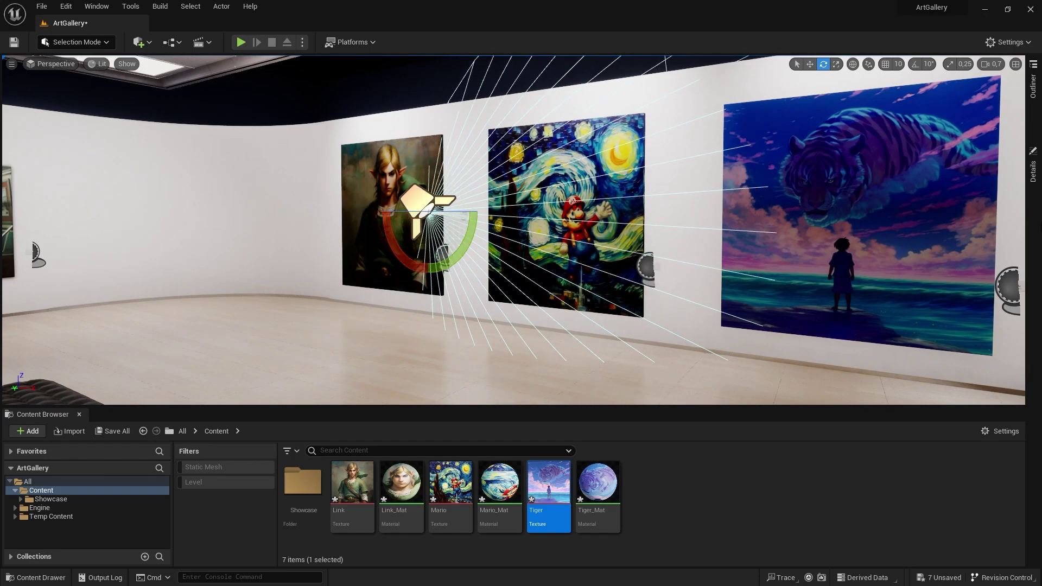
Raise the spot light's intensity and hide the editor icons in the viewport.
left_click(1036, 170)
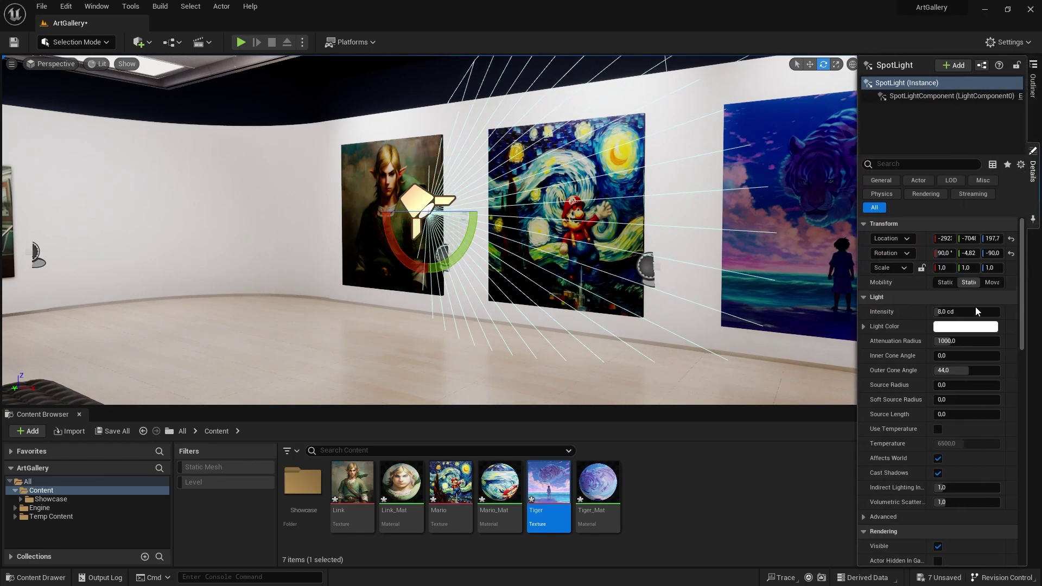
mouse_move(939, 312)
left_mouse_down()
mouse_move(981, 311)
mouse_move(959, 311)
left_mouse_up()
mouse_move(510, 240)
right_mouse_down()
mouse_move(532, 241)
mouse_move(408, 240)
mouse_move(434, 240)
right_mouse_up()
key("g")
key("s")
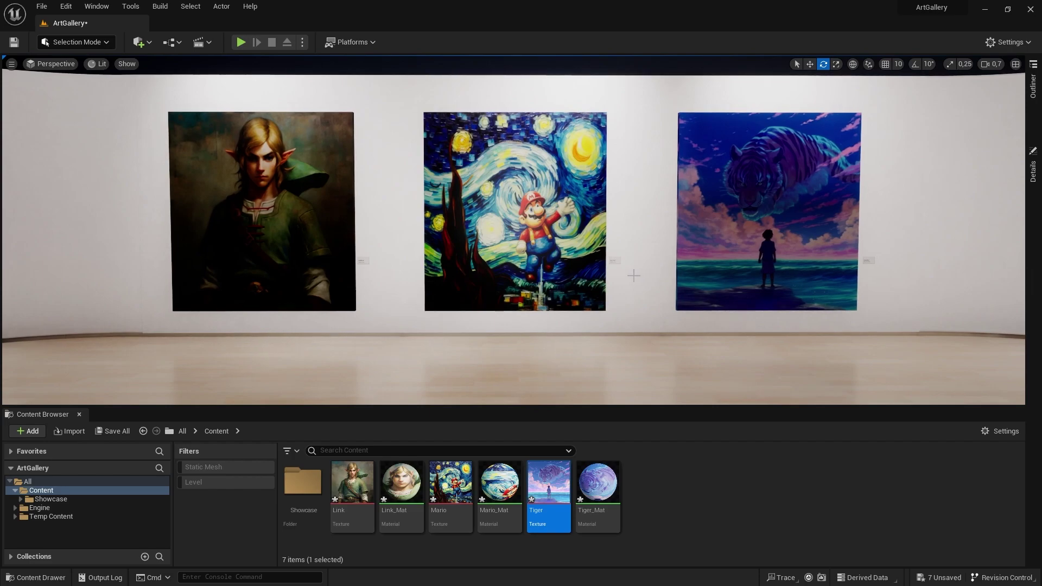
Place copies of the Mario painting's spot light in front of the Link painting and the Tiger painting.
key("g")
mouse_move(563, 208)
left_mouse_down()
mouse_move(260, 217)
mouse_move(217, 229)
left_mouse_up()
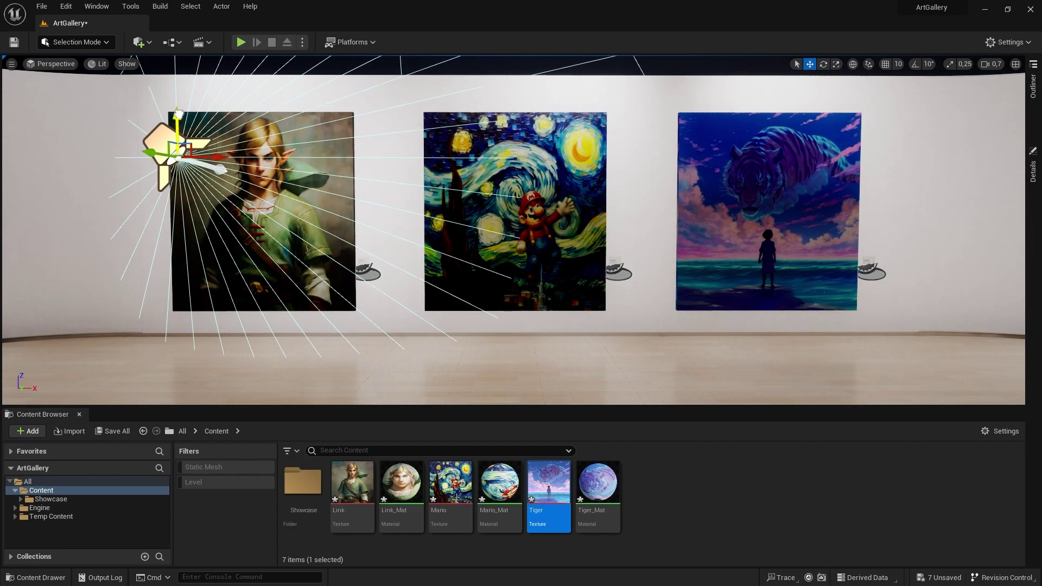
key("g")
key("g")
mouse_move(227, 153)
left_mouse_down("alt")
mouse_move(559, 148)
mouse_move(913, 170)
left_mouse_up("alt")
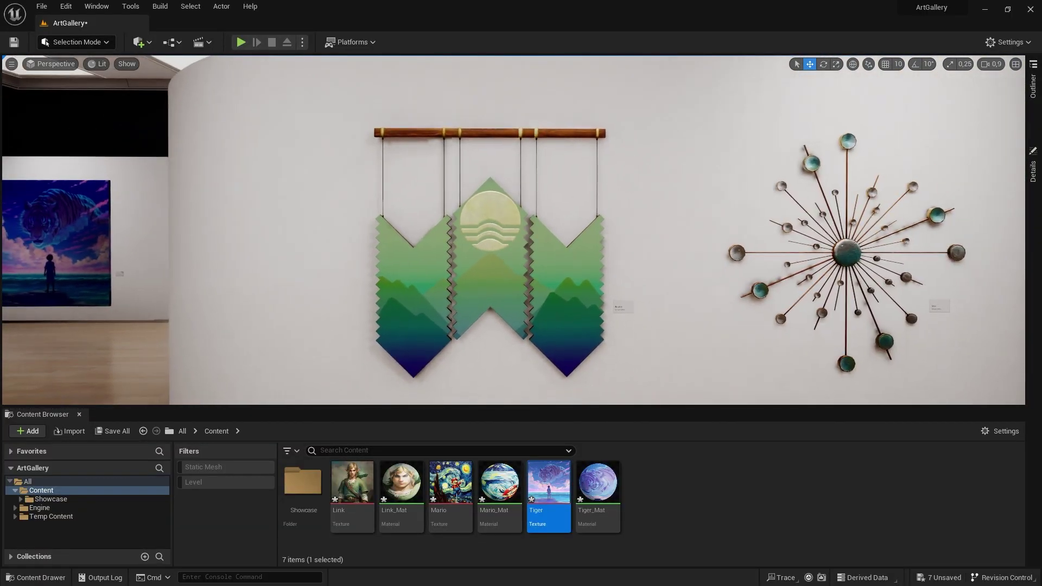
Apply the Tiger texture to the hanging banner artwork and move the glass display case aside from the purple geode.
left_click_drag(556, 489, 507, 294)
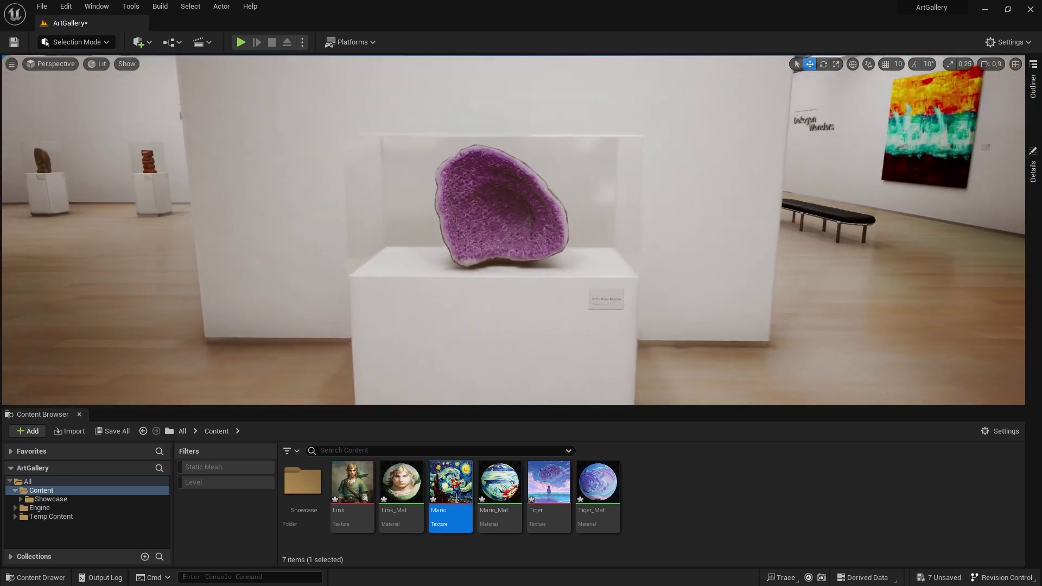
left_click(470, 293)
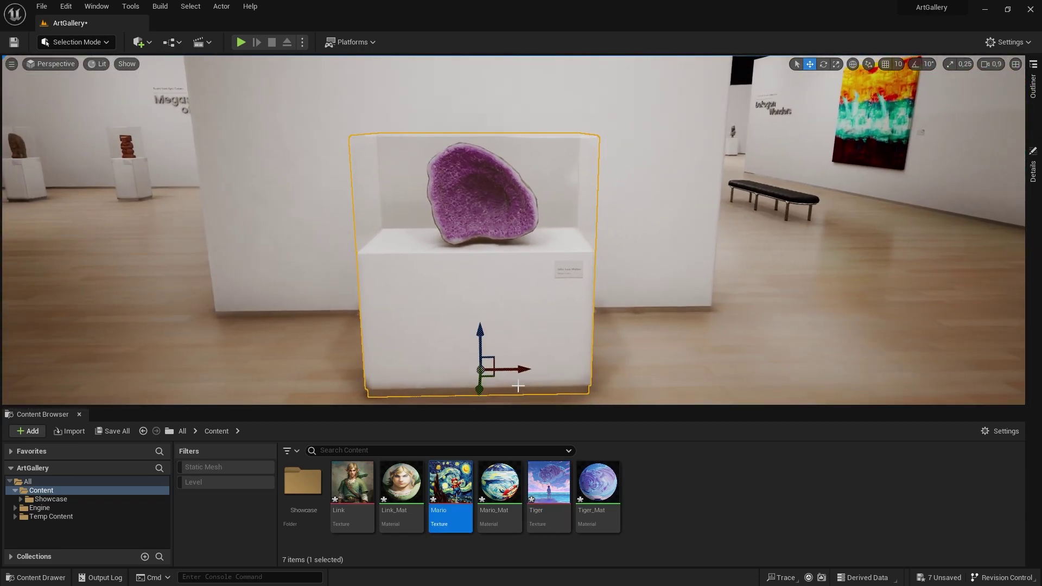
left_click_drag(552, 368, 696, 369)
Try the Link texture on the purple geode and undo it.
left_click_drag(363, 484, 467, 235)
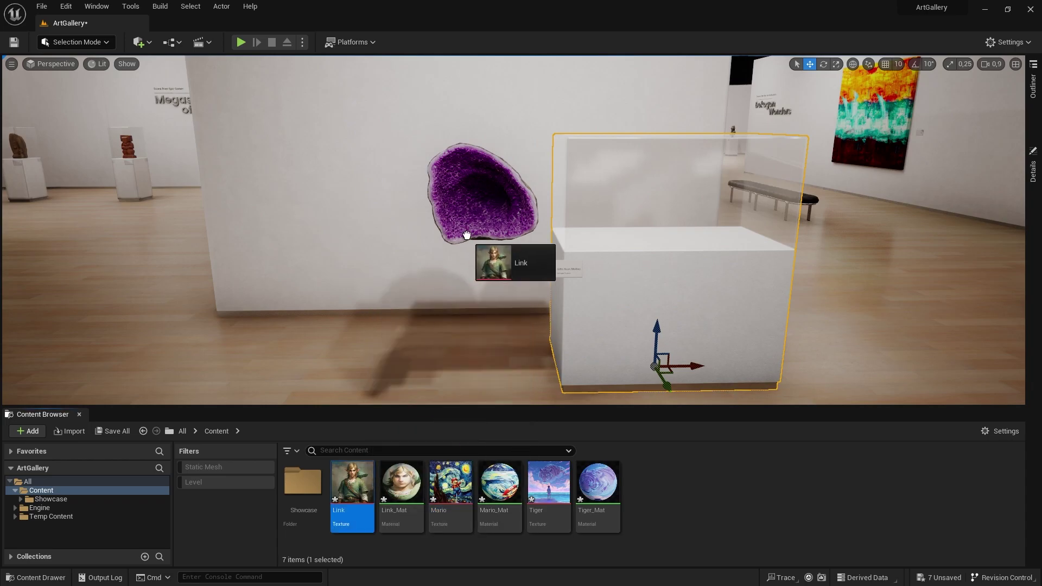
key("w")
right_click_drag(574, 326, 574, 309)
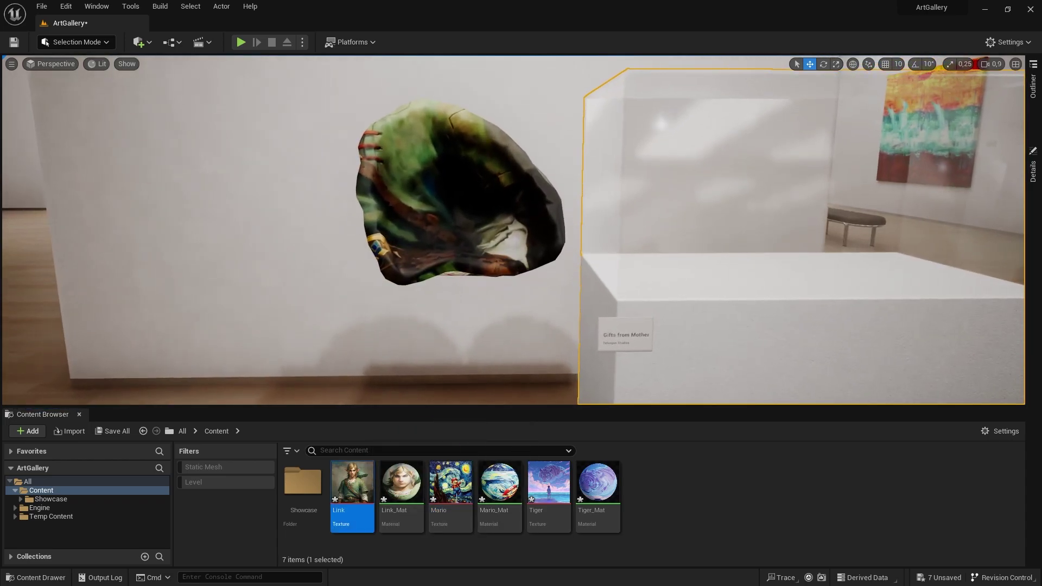
key("ctrl+z")
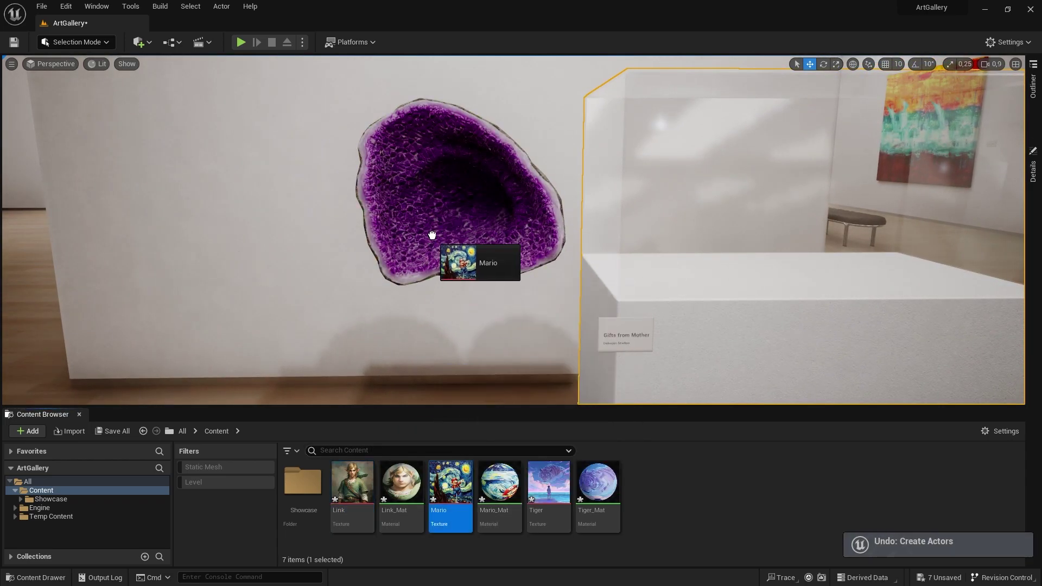
Apply the Mario texture to the geode and move the glass display case back around it.
left_click_drag(432, 235, 432, 235)
scroll(432, 235, "down", 5)
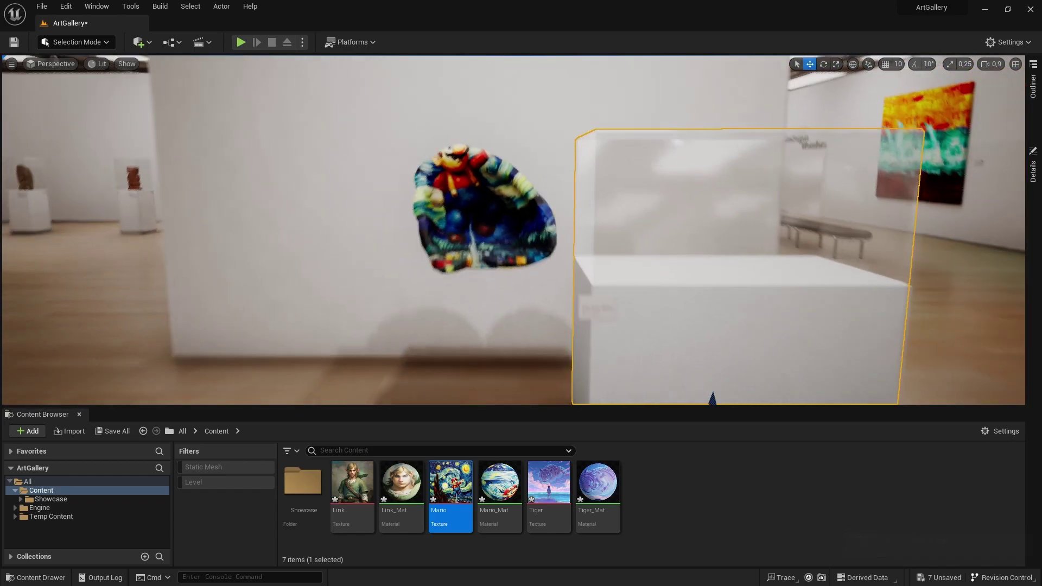
key("s")
mouse_move(432, 235)
right_mouse_down()
mouse_move(432, 217)
mouse_move(432, 244)
right_mouse_up()
left_click_drag(705, 350, 552, 361)
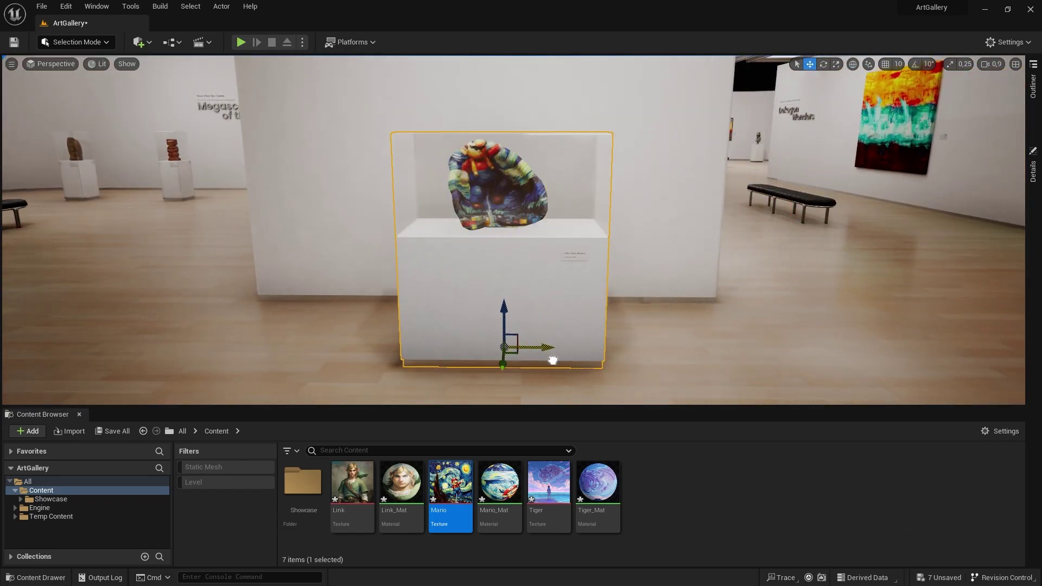
Examine the Mario-textured geode inside its display case from close up and from farther away.
scroll(552, 361, "up", 3)
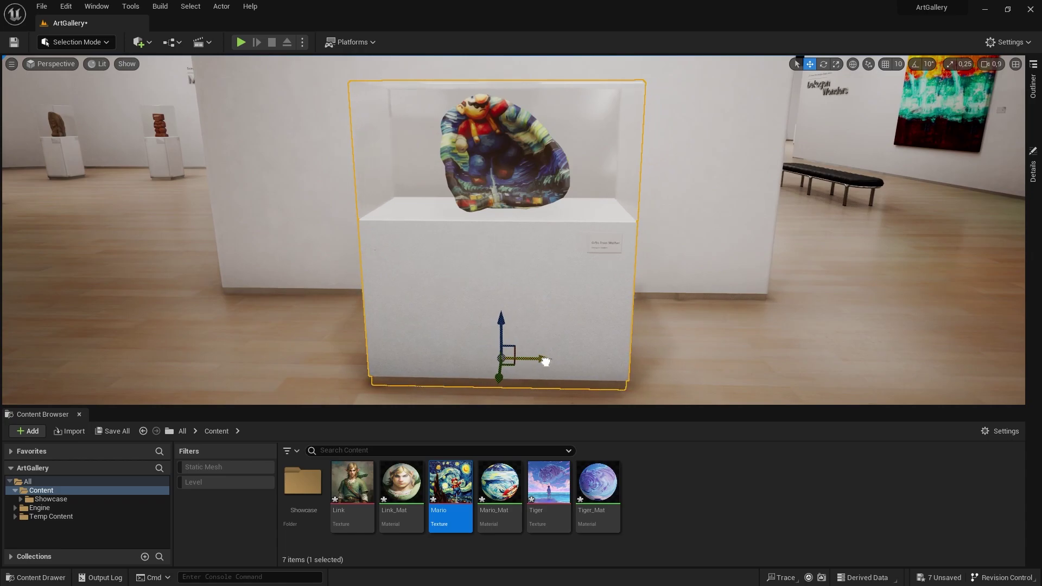
right_click(545, 361)
key("Escape")
scroll(543, 358, "up", 3)
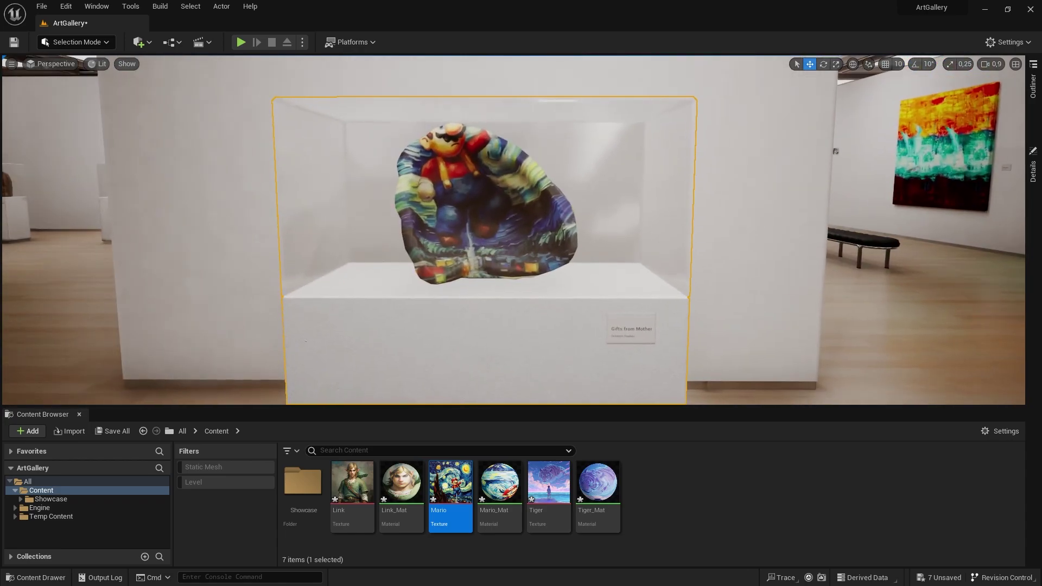
key("g")
key("g")
key("s")
mouse_move(543, 358)
right_mouse_down()
mouse_move(543, 385)
mouse_move(543, 372)
right_mouse_up()
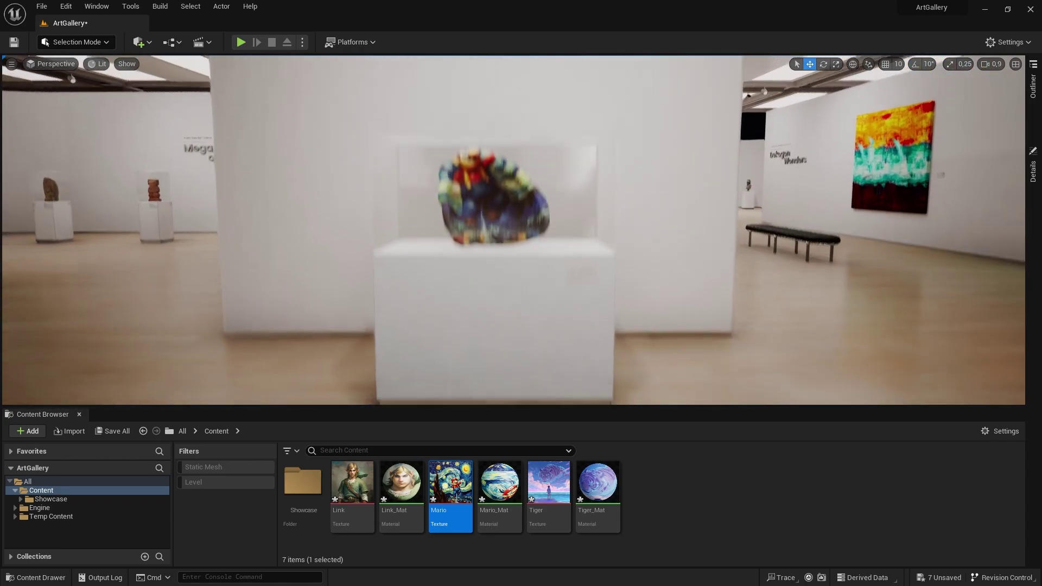
scroll(513, 230, "down", 3)
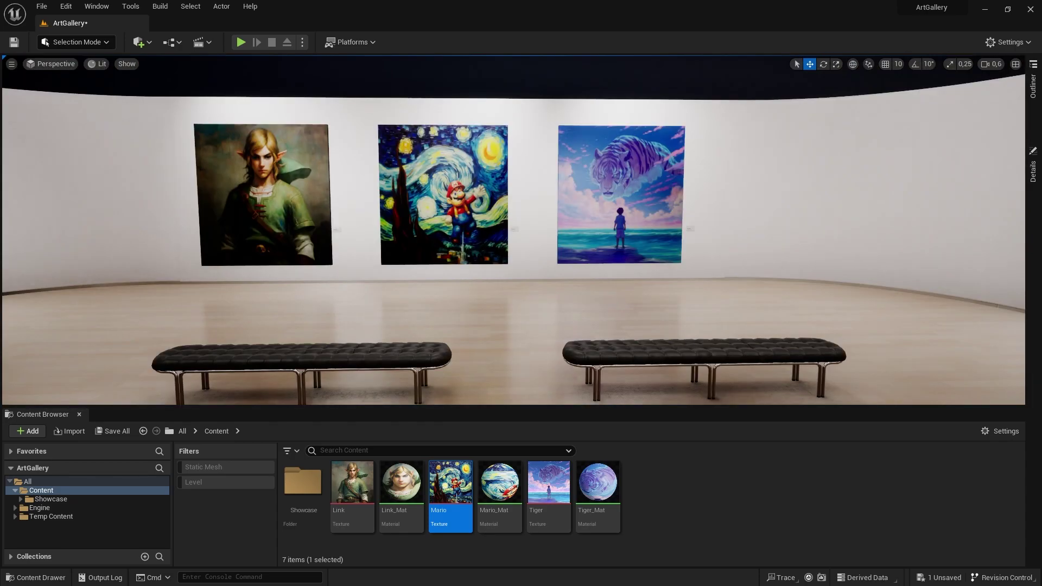
Set the title text on the card beside the Mario painting to "Mario Night".
scroll(513, 230, "up", 10)
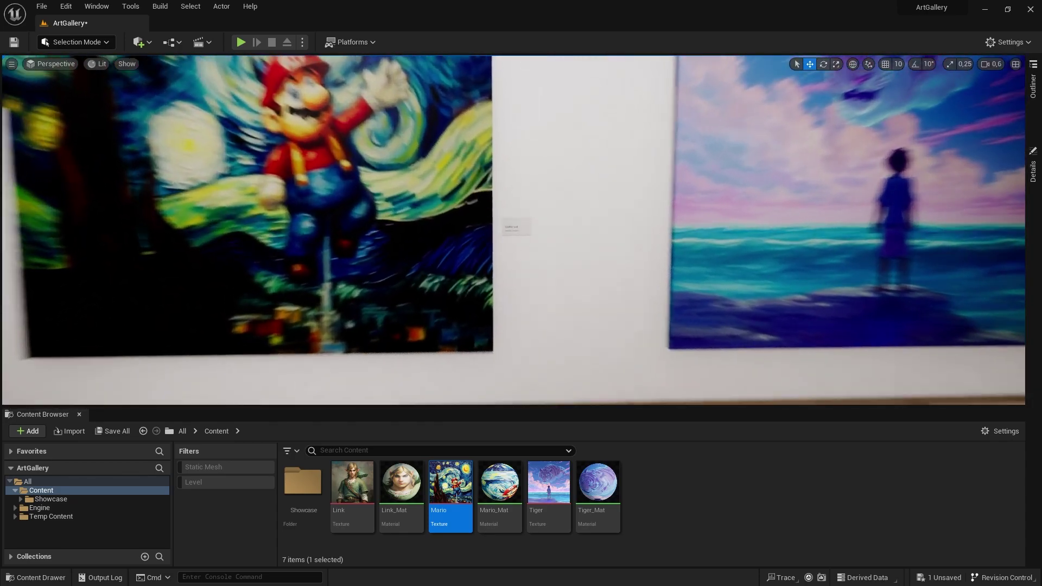
scroll(576, 281, "up", 1)
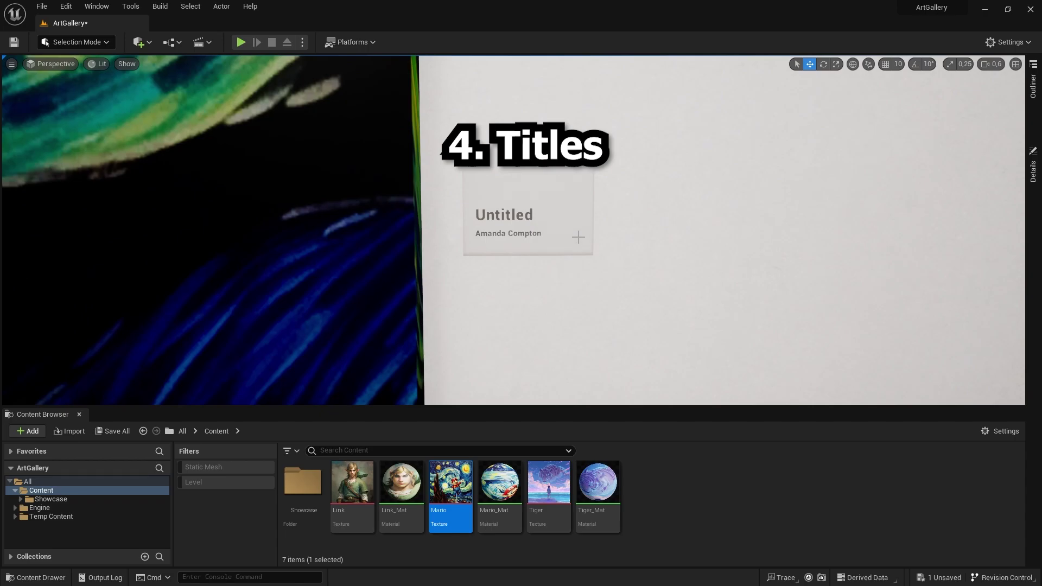
left_click(1032, 171)
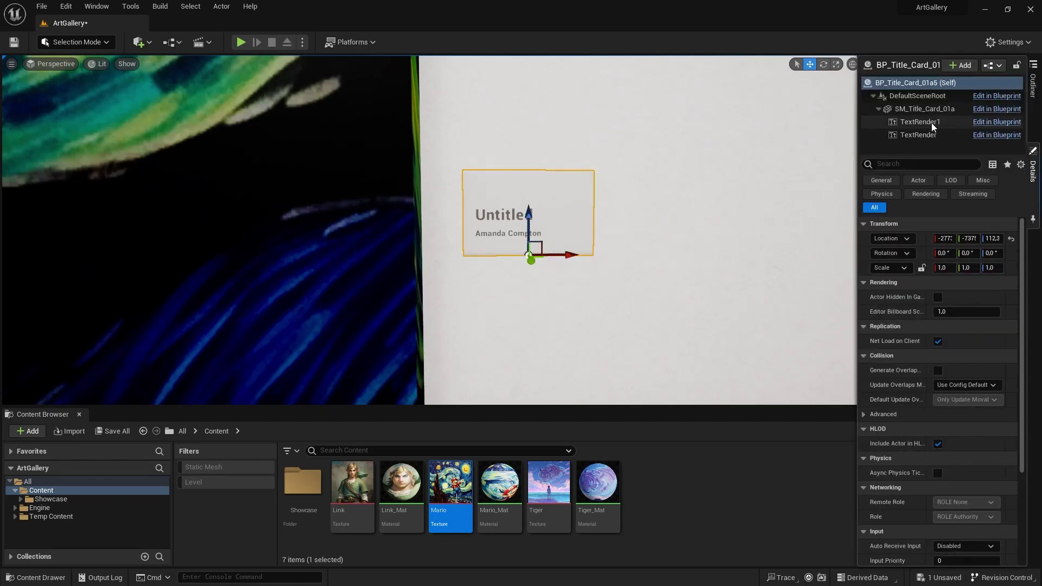
left_click(945, 125)
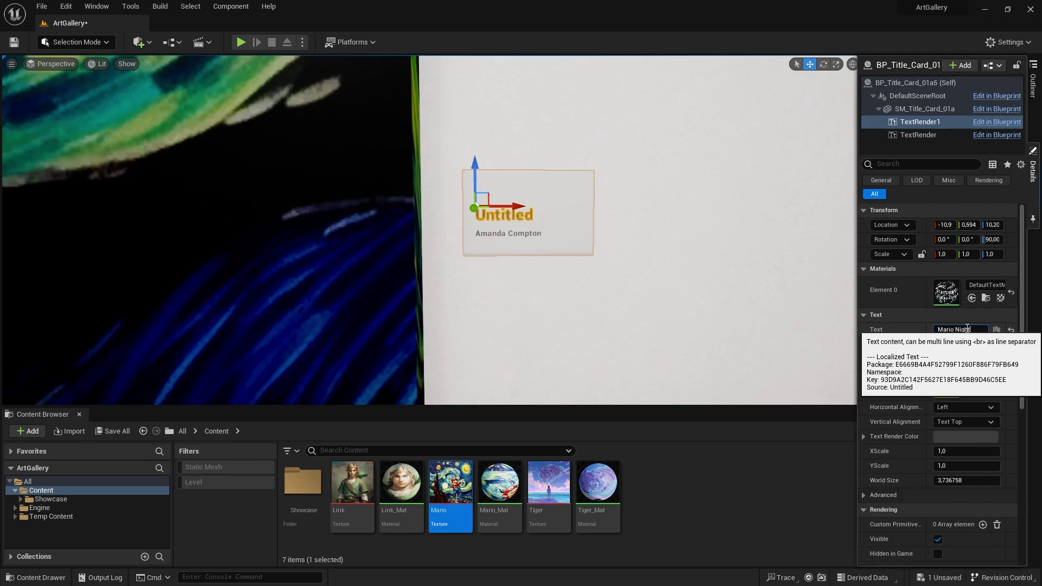
key("Return")
left_click(1035, 209)
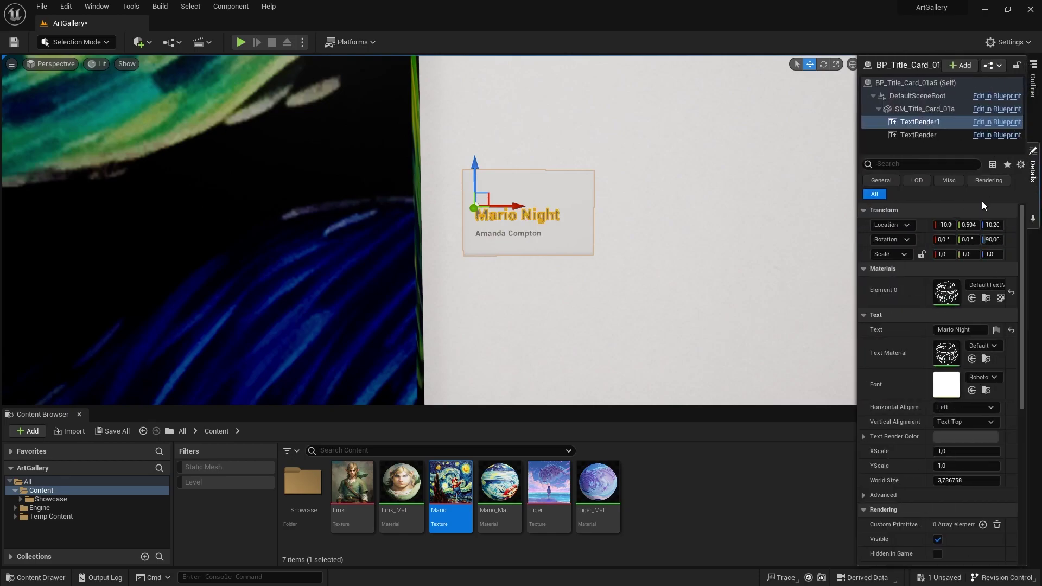
Set the artist line on the Mario painting's title card to "By You" and view the card without editor icons.
left_click(922, 136)
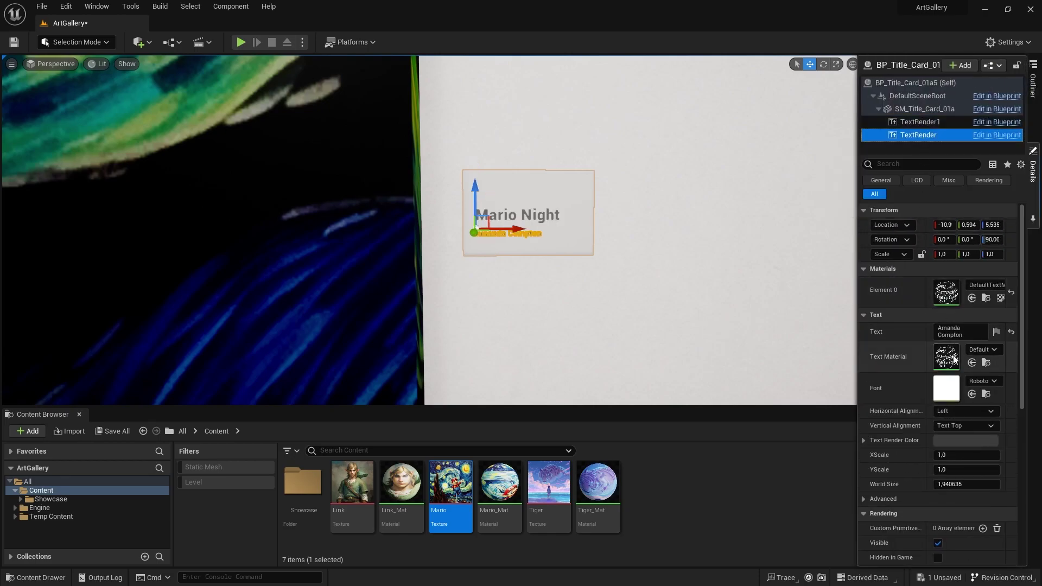
left_click(971, 334)
type("By You")
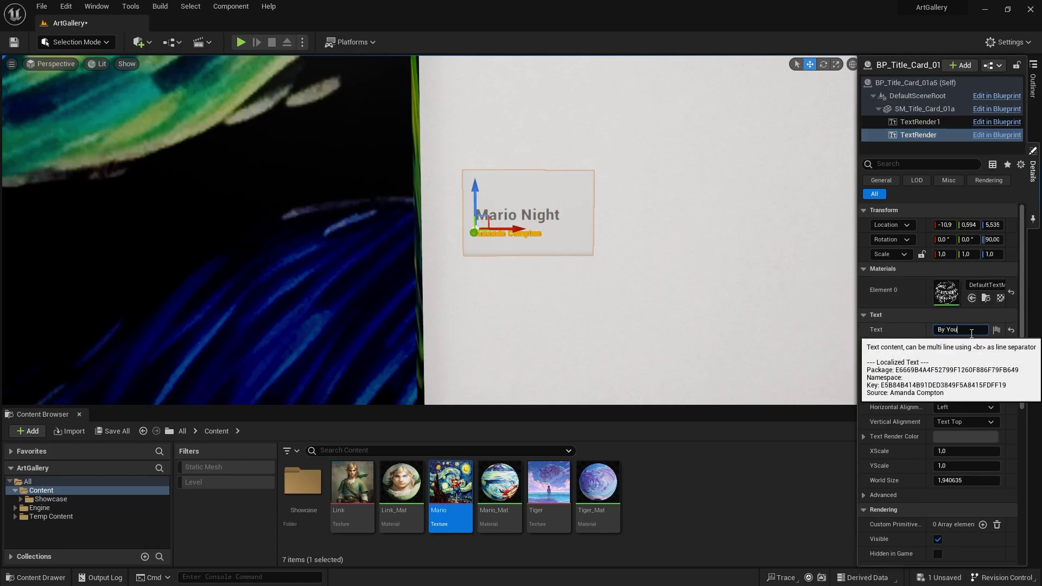
key("Return")
scroll(630, 195, "up", 3)
key("g")
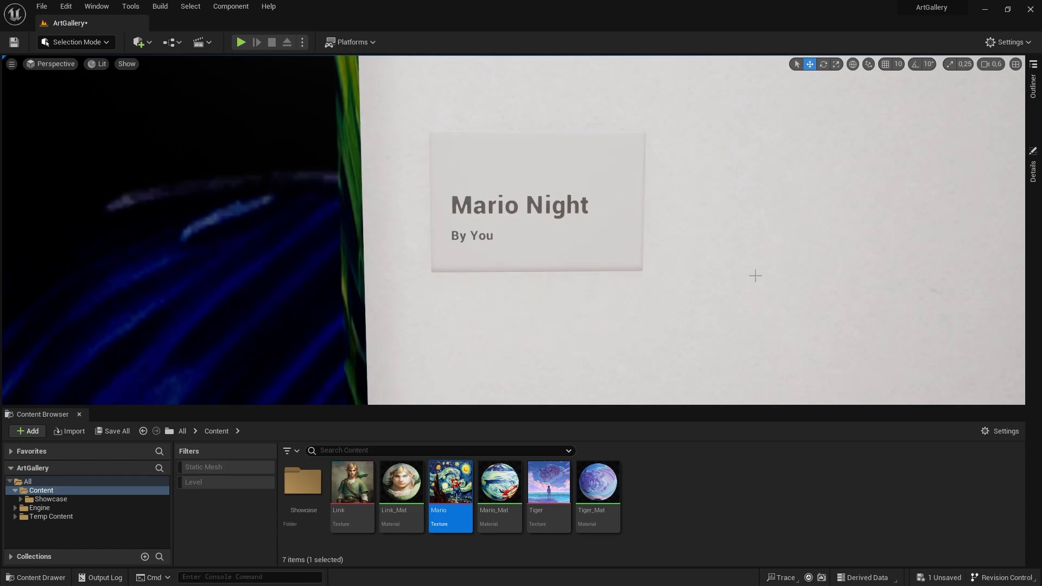
key("s")
mouse_move(762, 280)
right_mouse_down()
mouse_move(769, 260)
mouse_move(775, 274)
right_mouse_up()
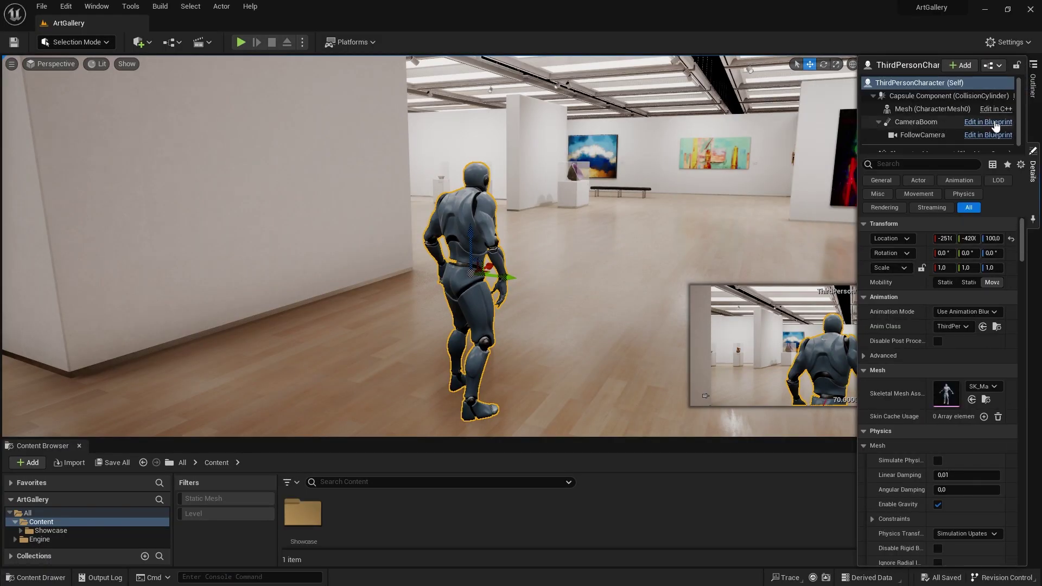
In the ThirdPersonCharacter blueprint, move the FollowCamera forward to the character's head, at an X location of about 334.
left_click(995, 122)
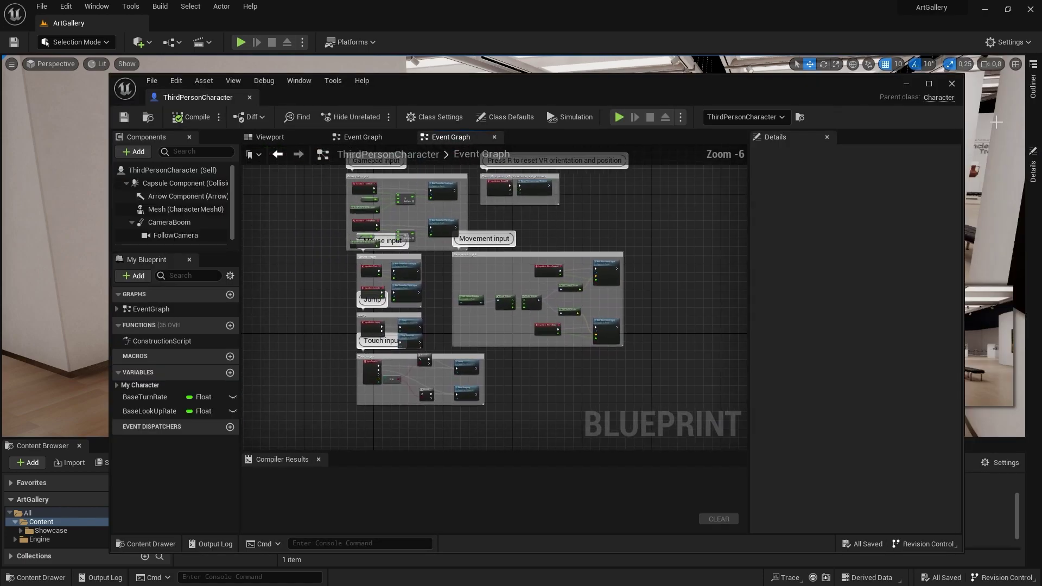
left_click(274, 139)
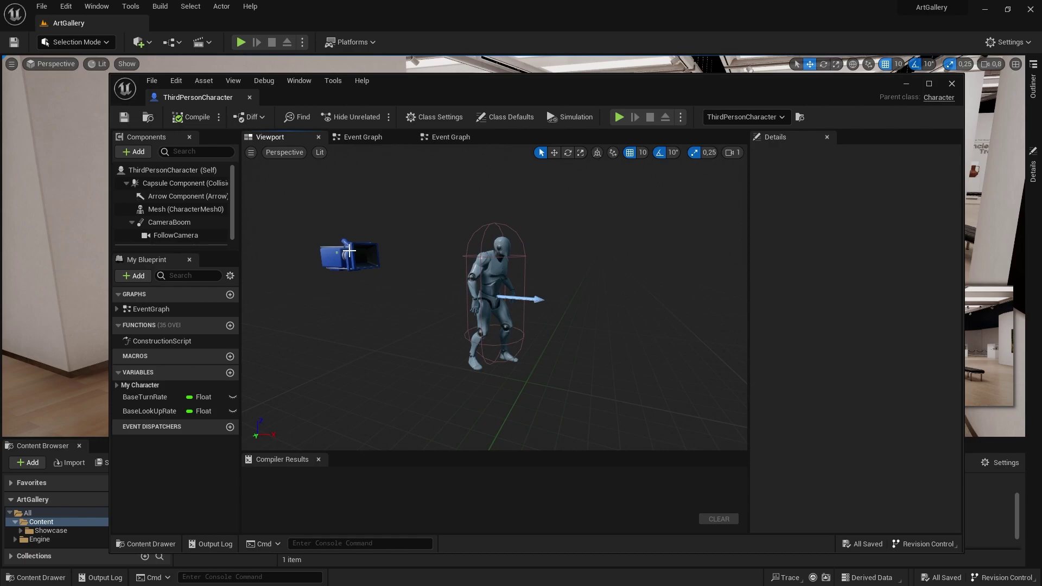
left_click(371, 263)
left_click_drag(392, 257, 552, 324)
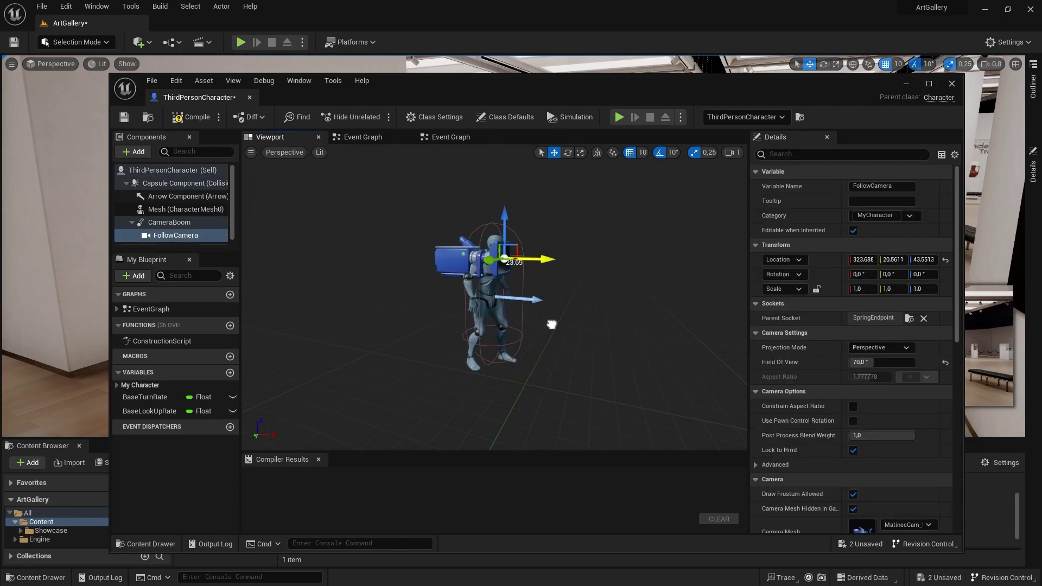
Compile and close the ThirdPersonCharacter blueprint, and play the level.
left_click(186, 123)
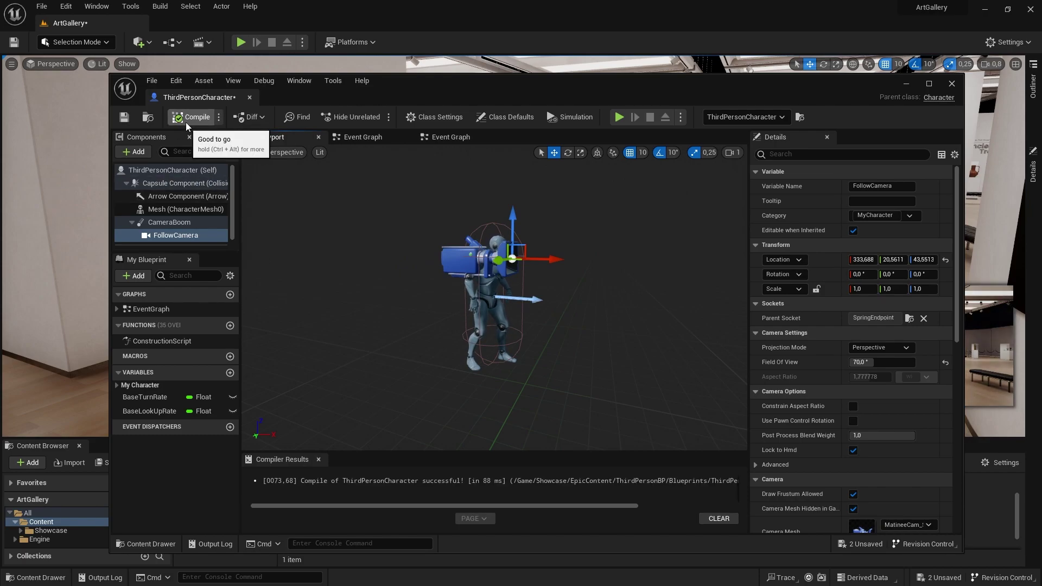
left_click(951, 83)
left_click(241, 42)
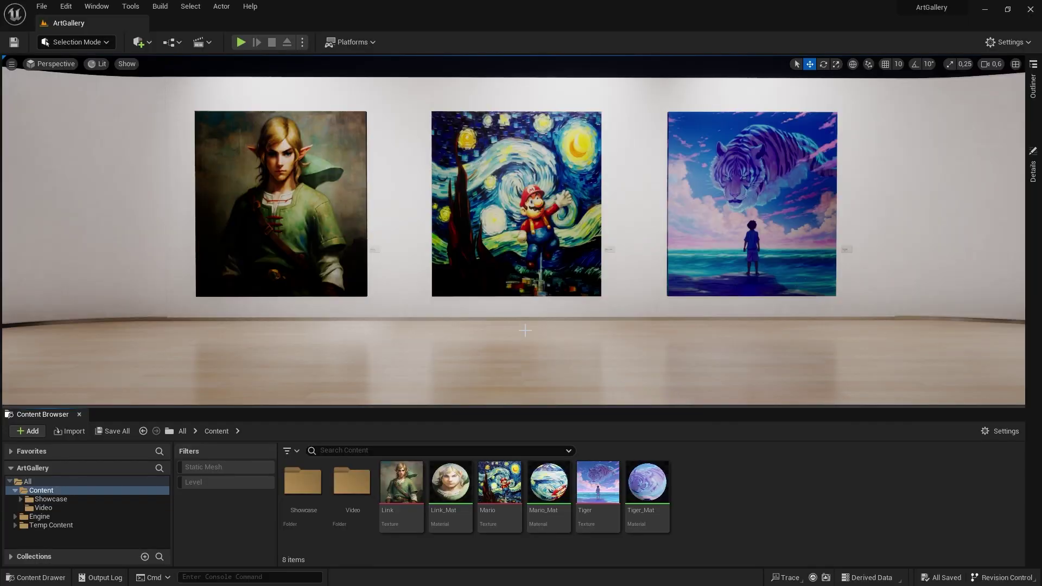
Package the project for Windows into the Movie folder on drive D.
left_click(352, 42)
mouse_move(384, 191)
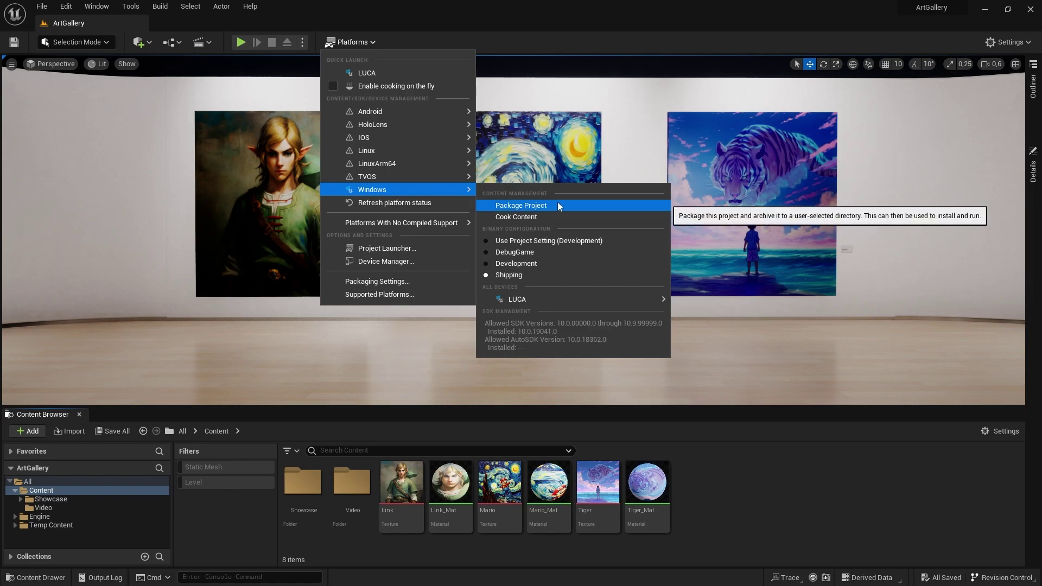
left_click(524, 206)
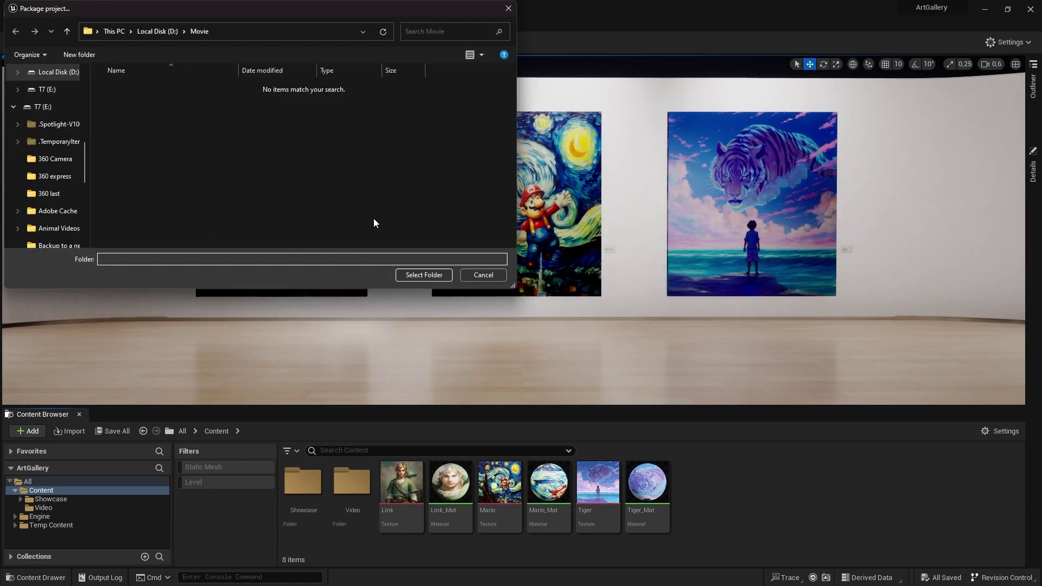
left_click(435, 275)
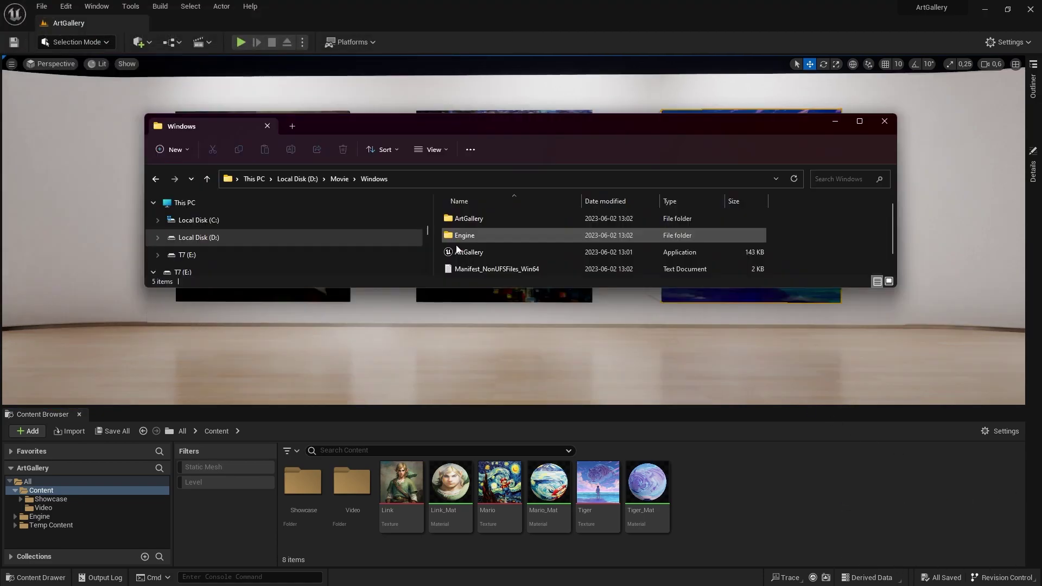
Examine the packaged files in the Windows output folder, including the ArtGallery application.
left_click(515, 256)
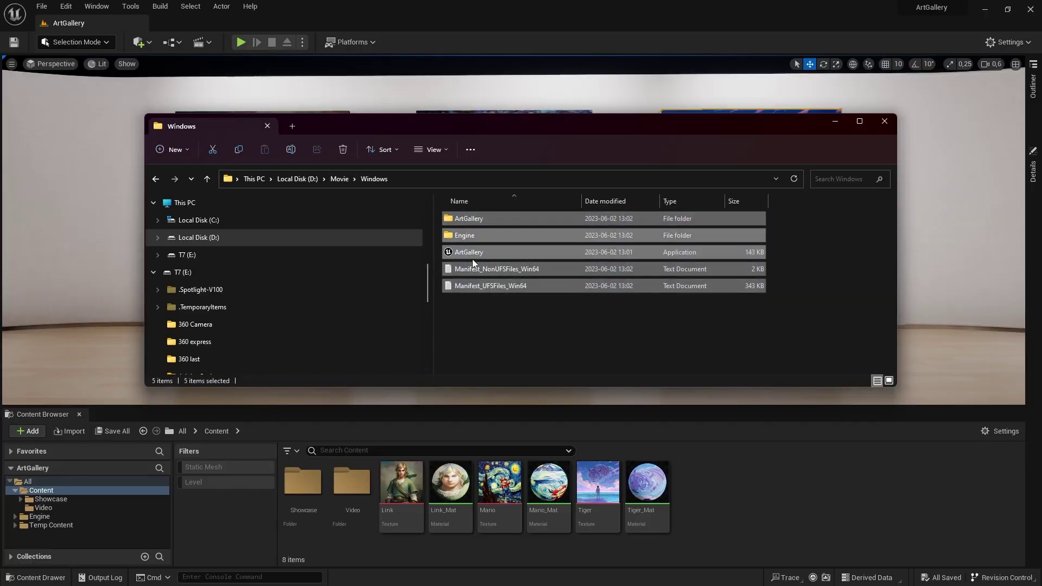
left_click(515, 347)
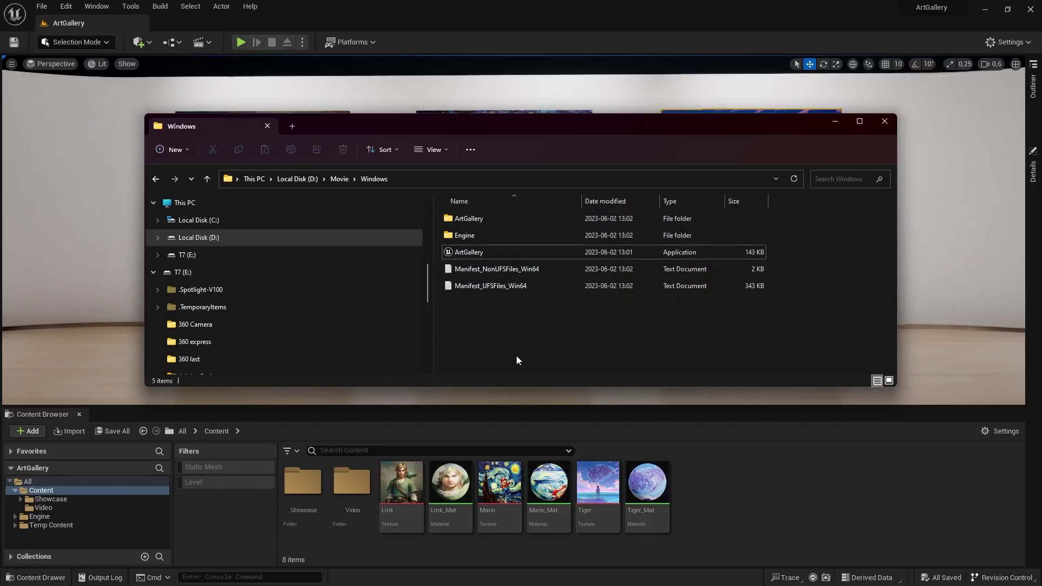